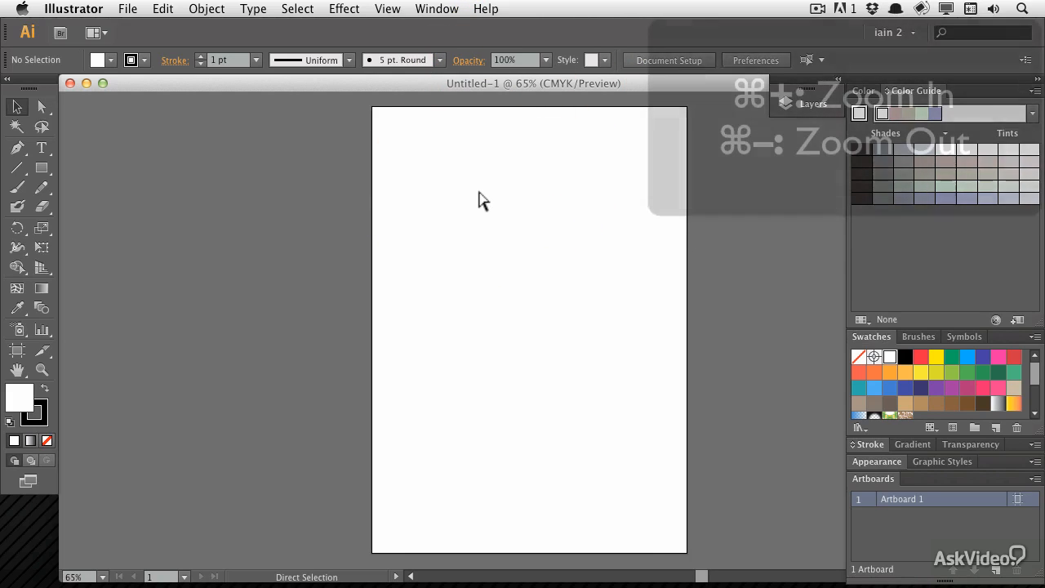
# Draw three overlapping rectangles down the artboard with the Rectangle tool
pyautogui.press('super+plus')
pyautogui.press('super+plus')
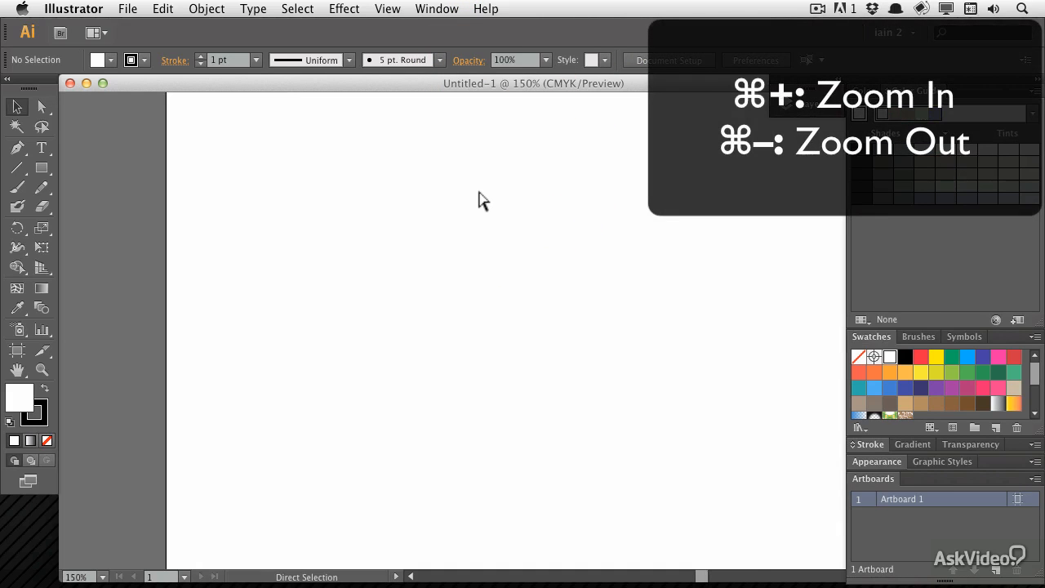
pyautogui.press('super+minus')
pyautogui.press('super+minus')
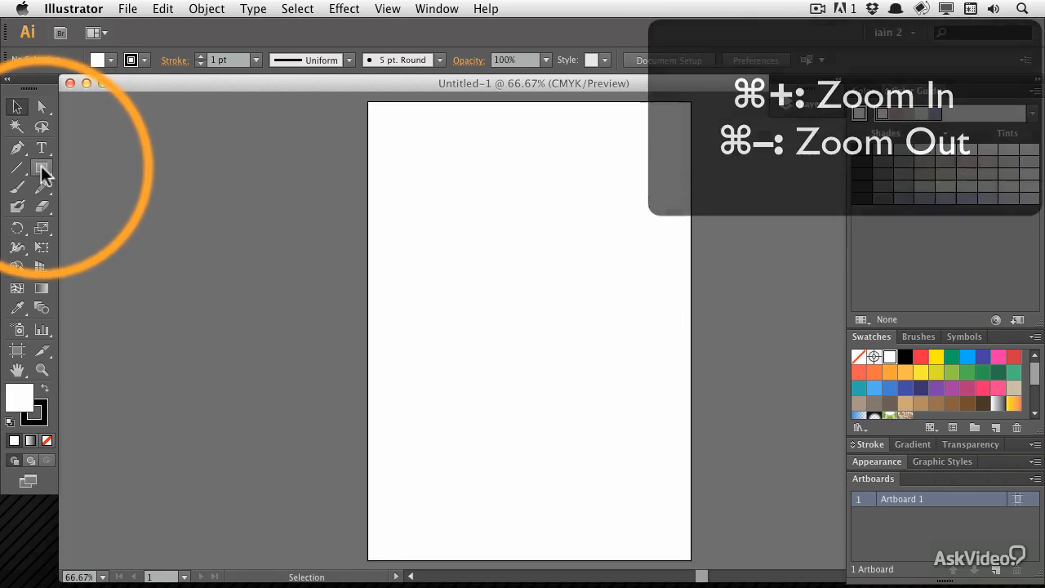
pyautogui.click(41, 167)
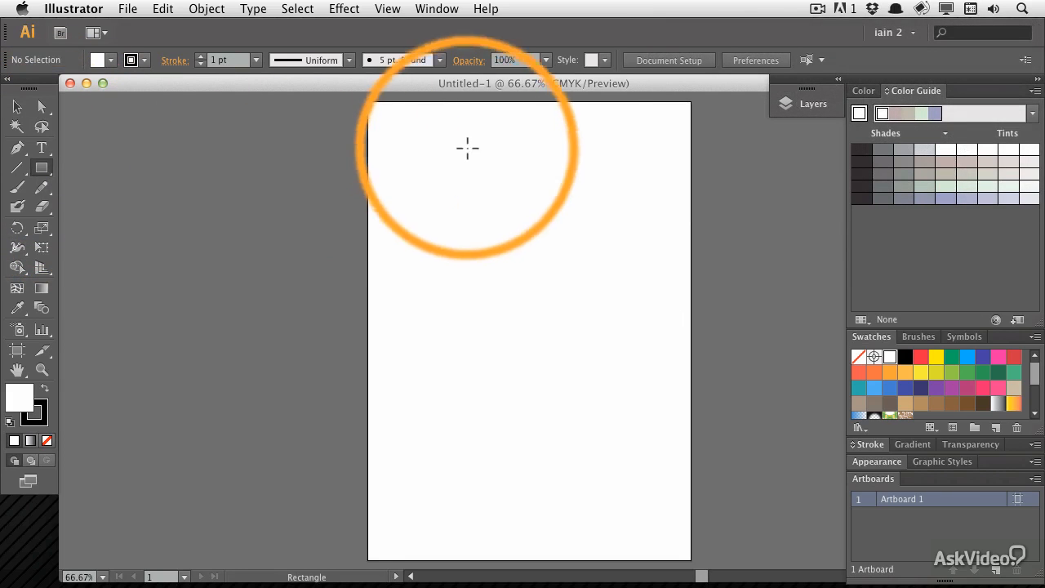
pyautogui.moveTo(412, 147); pyautogui.dragTo(540, 203)
pyautogui.moveTo(463, 224); pyautogui.dragTo(629, 326)
pyautogui.moveTo(400, 317); pyautogui.dragTo(566, 420)
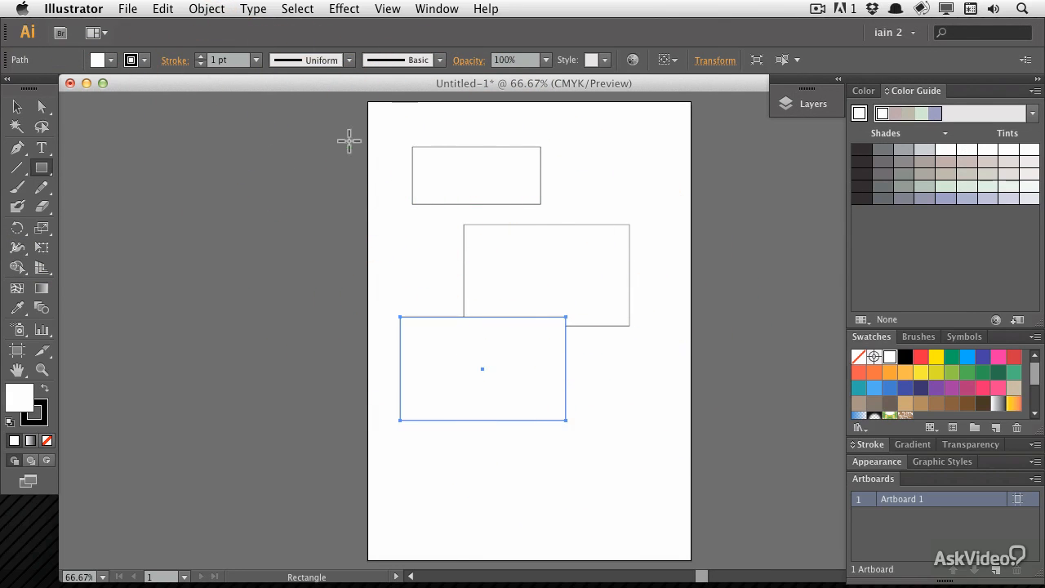
# Zoom closely into the overlapping rectangle corners, then zoom back out
pyautogui.press('super+equal')
pyautogui.press('super+equal')
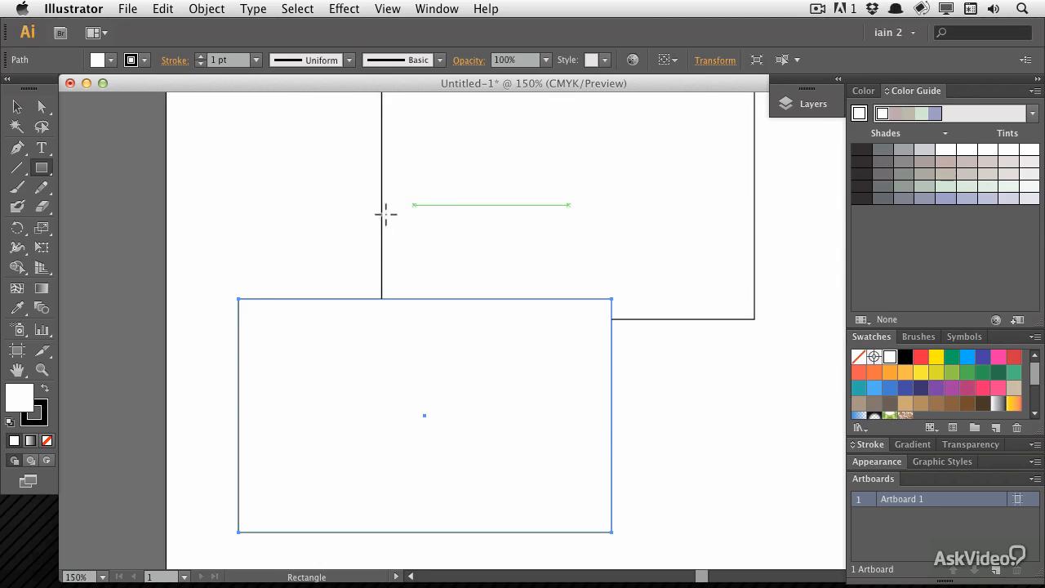
pyautogui.press('super+space')
pyautogui.moveTo(362, 261); pyautogui.dragTo(541, 397)
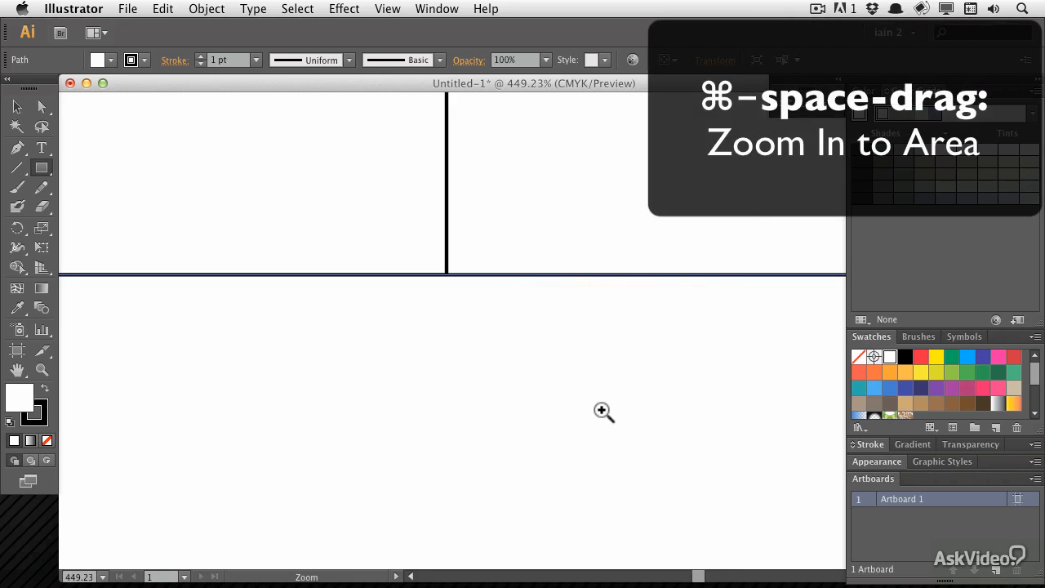
pyautogui.keyDown('alt'); pyautogui.keyDown('super'); pyautogui.click(388, 210); pyautogui.keyUp('super'); pyautogui.keyUp('alt')
pyautogui.keyDown('alt'); pyautogui.keyDown('super'); pyautogui.click(397, 219); pyautogui.keyUp('super'); pyautogui.keyUp('alt')
pyautogui.keyDown('alt'); pyautogui.keyDown('super'); pyautogui.click(401, 224); pyautogui.keyUp('super'); pyautogui.keyUp('alt')
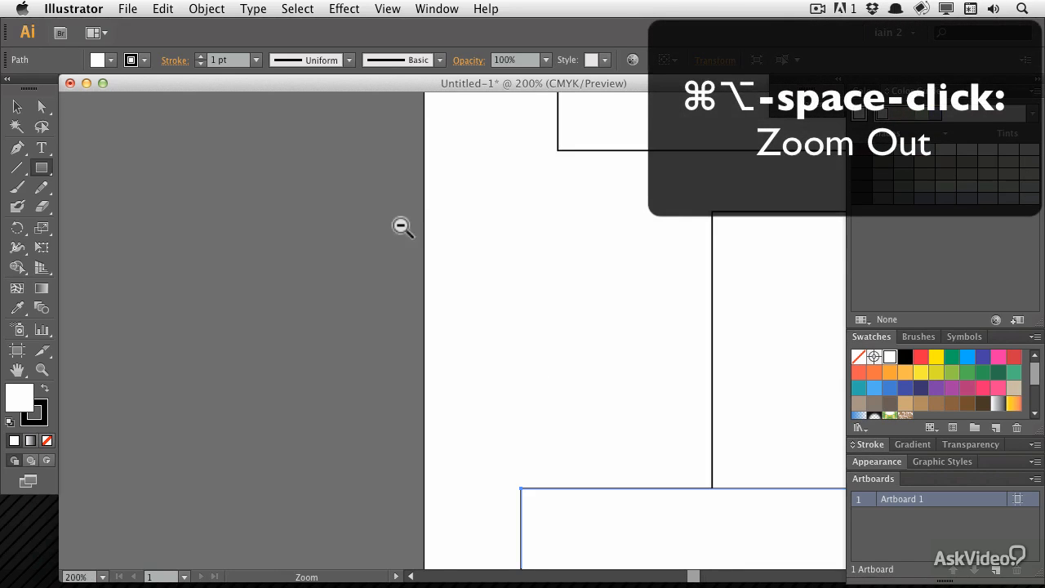
pyautogui.keyDown('alt'); pyautogui.keyDown('super'); pyautogui.click(416, 232); pyautogui.keyUp('super'); pyautogui.keyUp('alt')
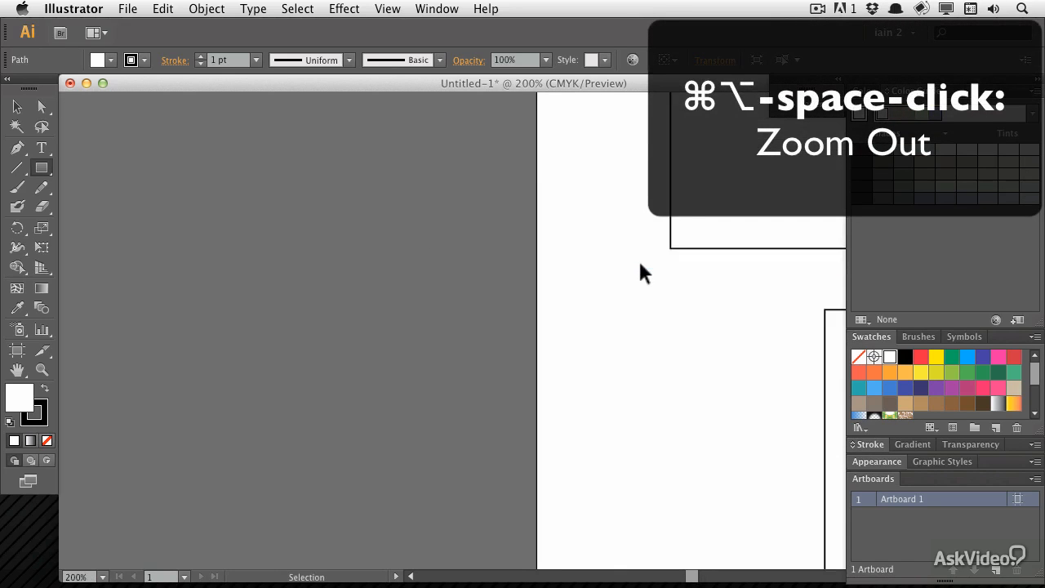
# Pan and zoom around the rectangles to centre the view on the lowest one
pyautogui.press('super+minus')
pyautogui.keyDown('shift'); pyautogui.keyDown('super'); pyautogui.click(640, 264); pyautogui.keyUp('super'); pyautogui.keyUp('shift')
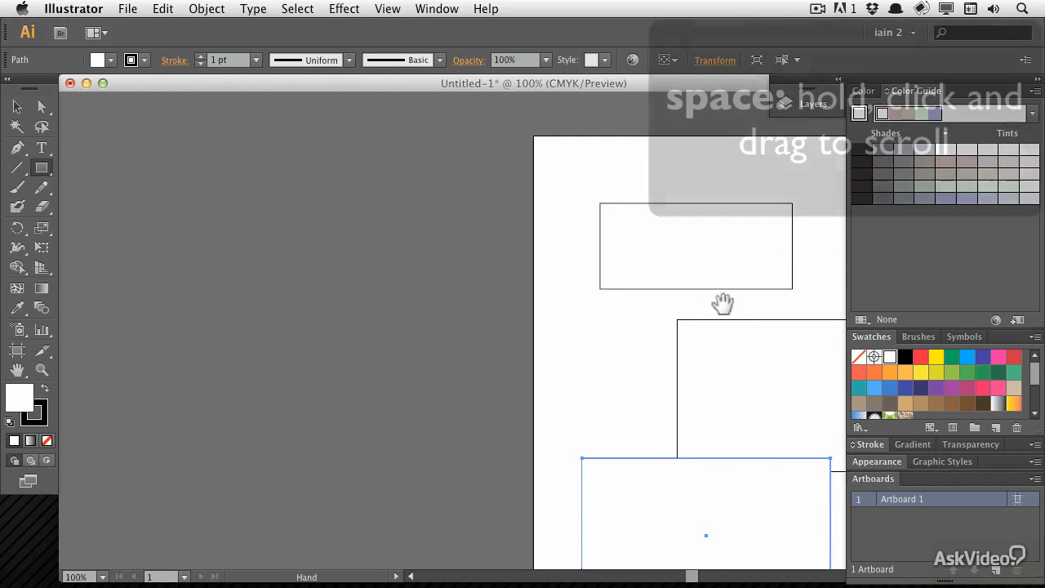
pyautogui.moveTo(740, 308); pyautogui.dragTo(604, 280)
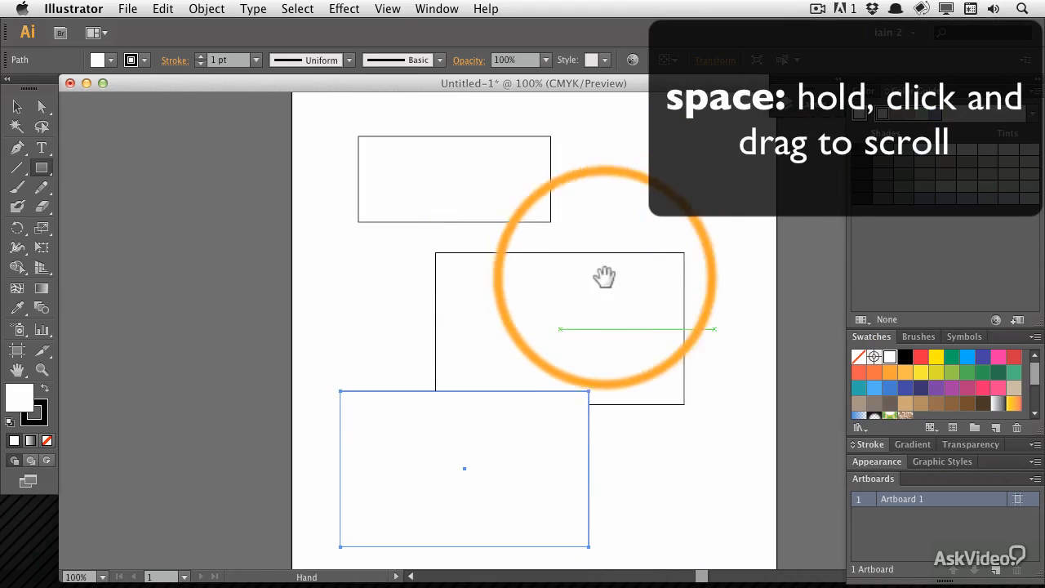
pyautogui.keyDown('super'); pyautogui.click(477, 349); pyautogui.keyUp('super')
pyautogui.moveTo(523, 400); pyautogui.dragTo(479, 260)
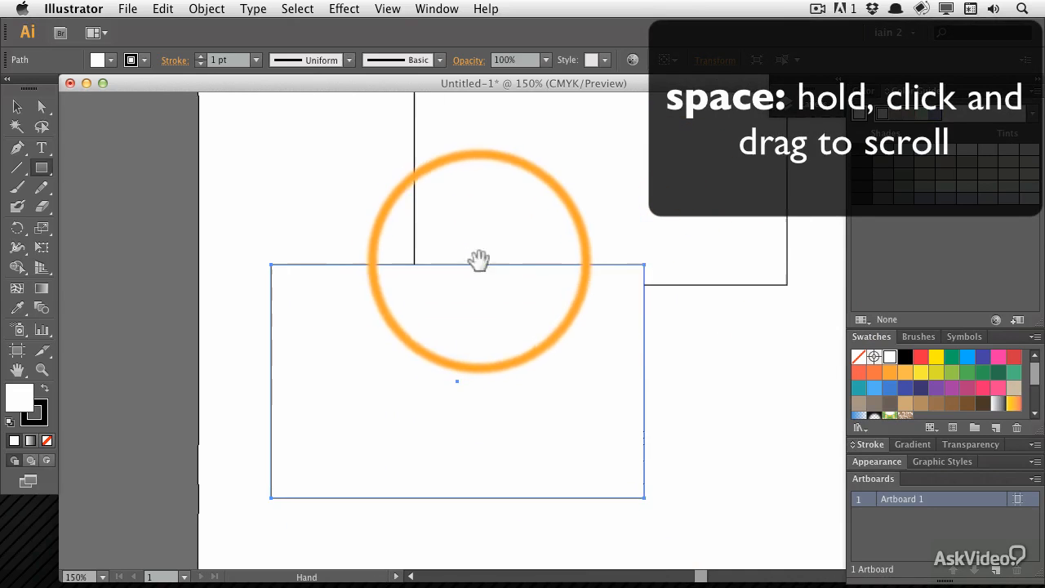
pyautogui.keyDown('super'); pyautogui.click(547, 289); pyautogui.keyUp('super')
pyautogui.moveTo(441, 299); pyautogui.dragTo(474, 269)
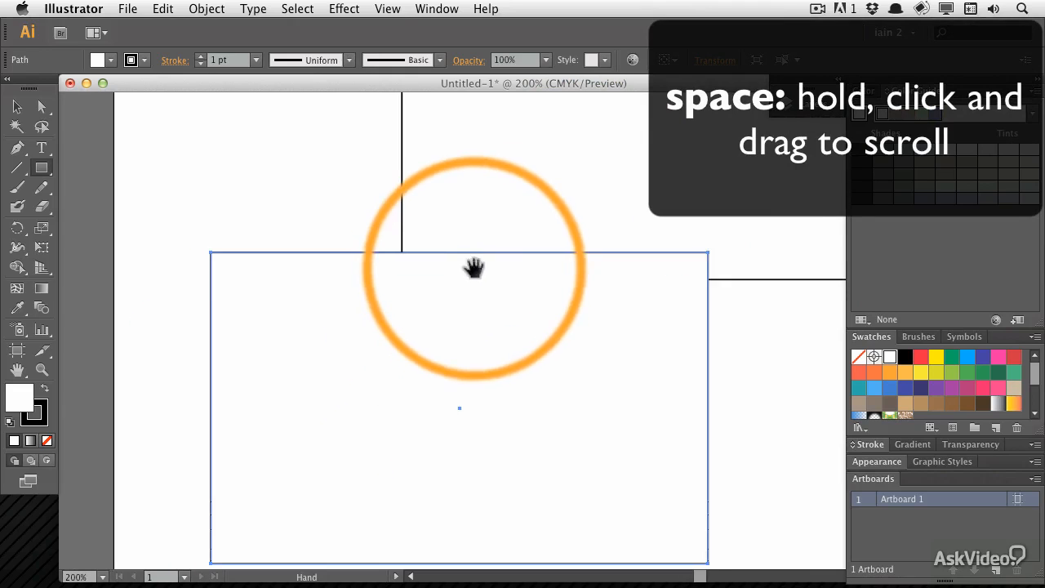
pyautogui.moveTo(305, 214); pyautogui.dragTo(369, 247)
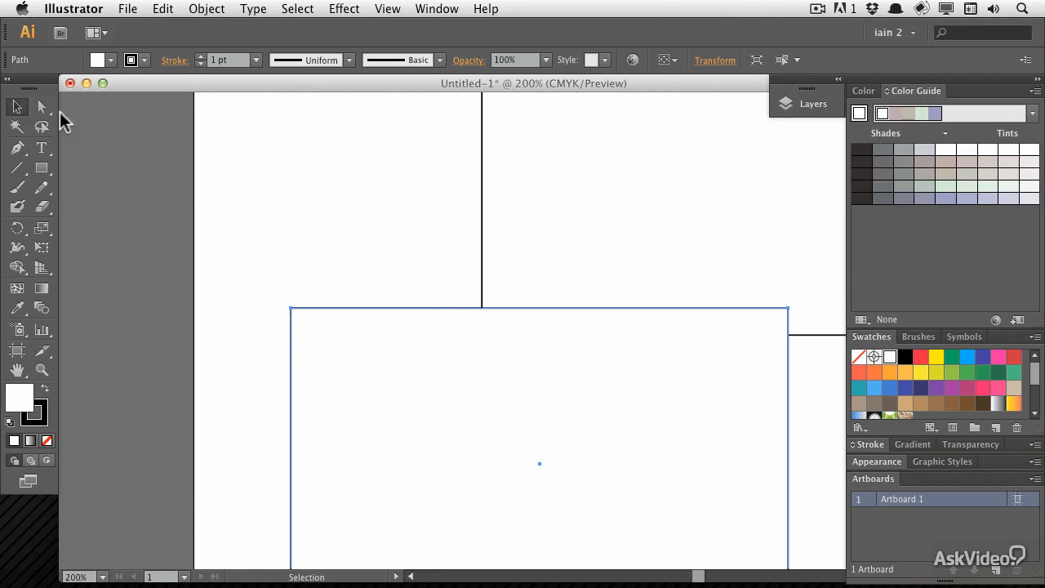
# Fill the lowest rectangle with red and the middle rectangle with green swatches
pyautogui.click(400, 273)
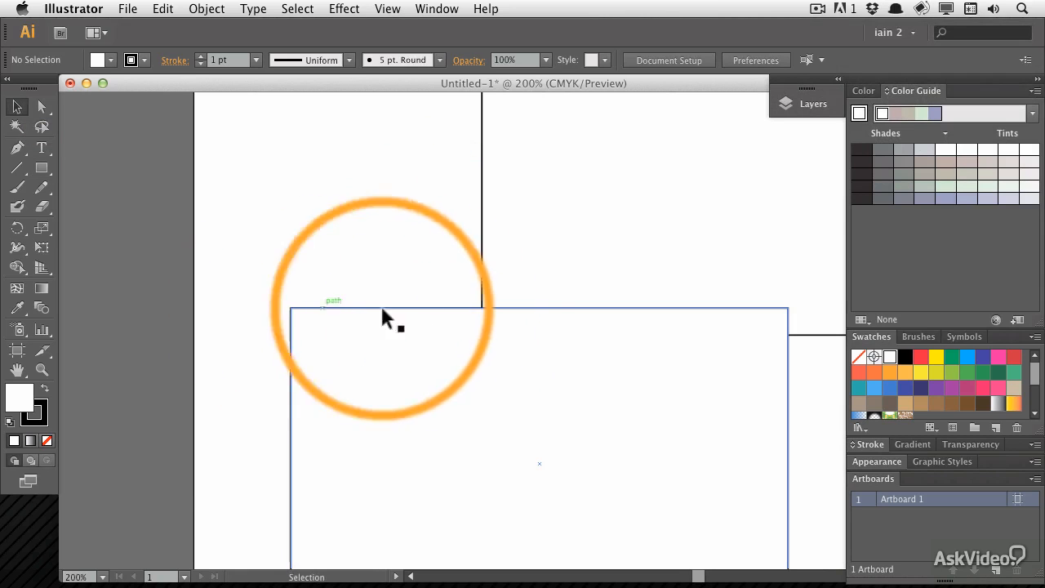
pyautogui.click(382, 355)
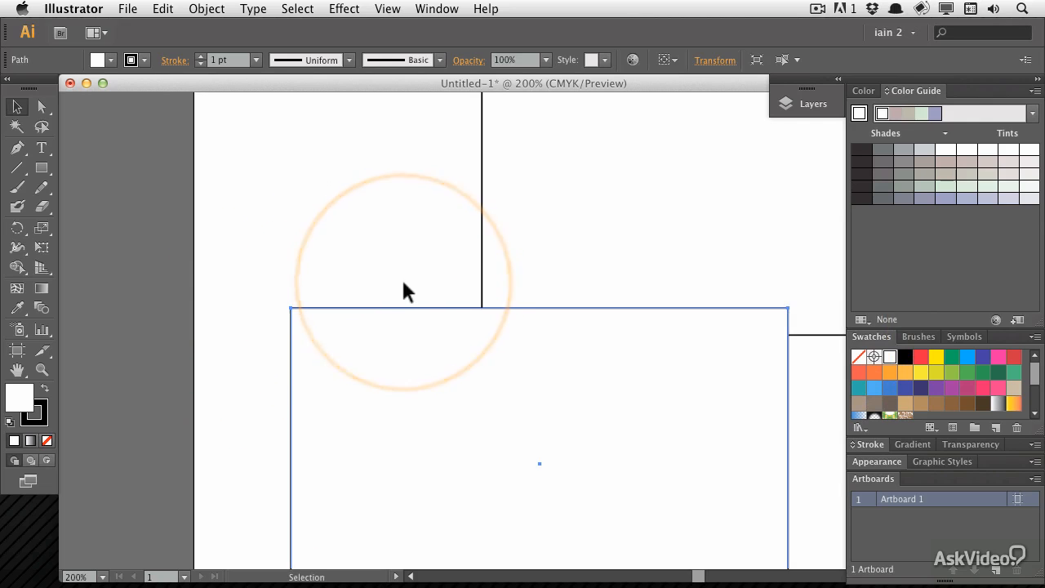
pyautogui.click(17, 398)
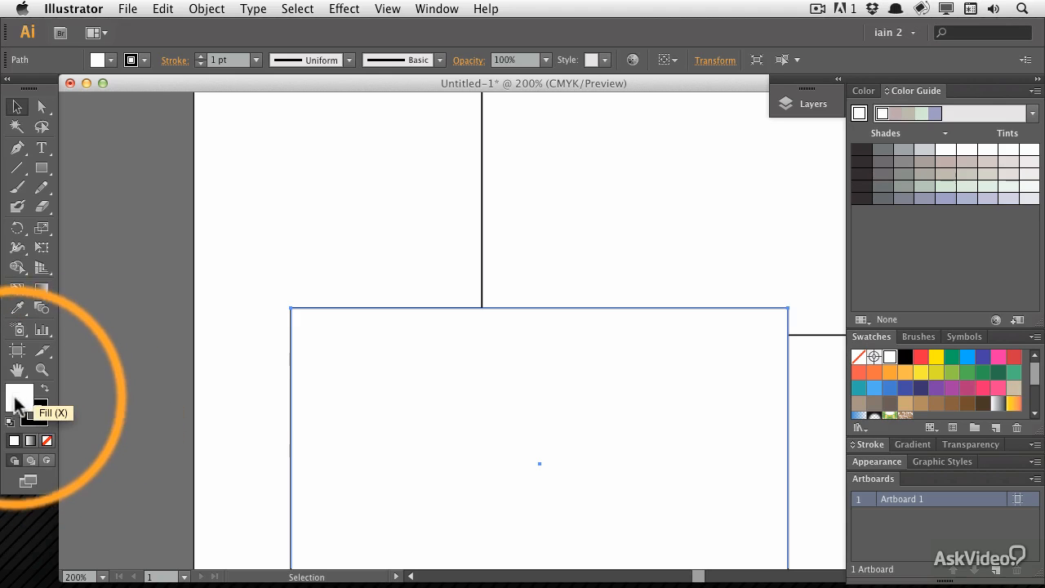
pyautogui.click(922, 359)
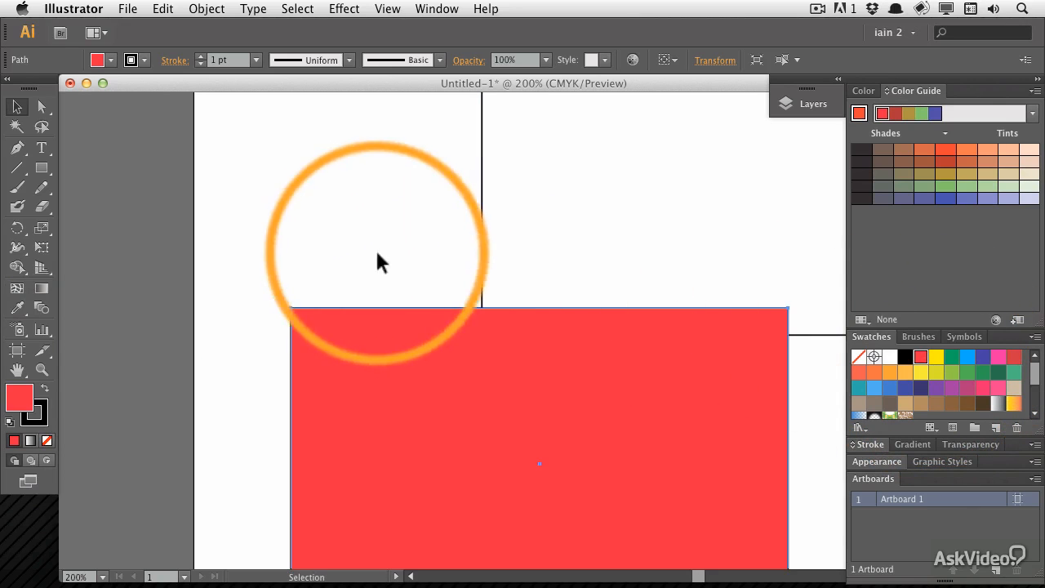
pyautogui.click(969, 372)
# Fill the top rectangle with pink and move it so its lower edge meets the green rectangle's top edge
pyautogui.moveTo(570, 194); pyautogui.dragTo(455, 481)
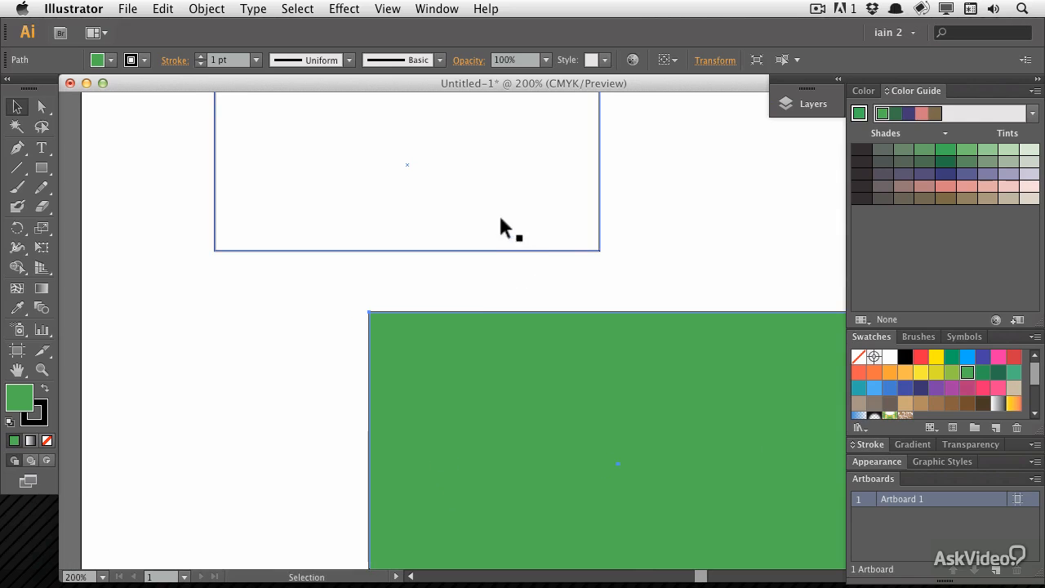
pyautogui.click(998, 388)
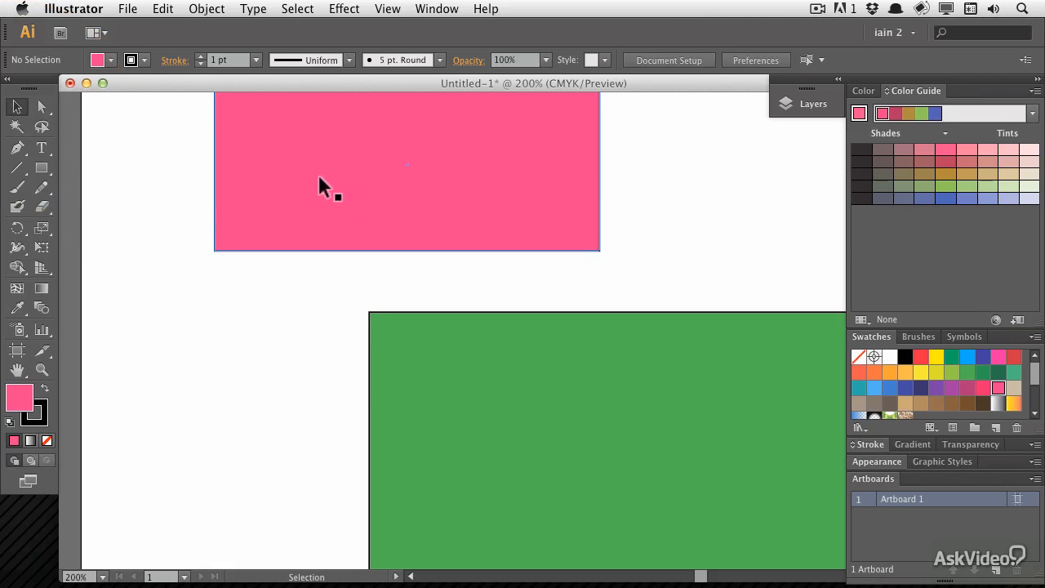
pyautogui.moveTo(317, 174); pyautogui.dragTo(297, 342)
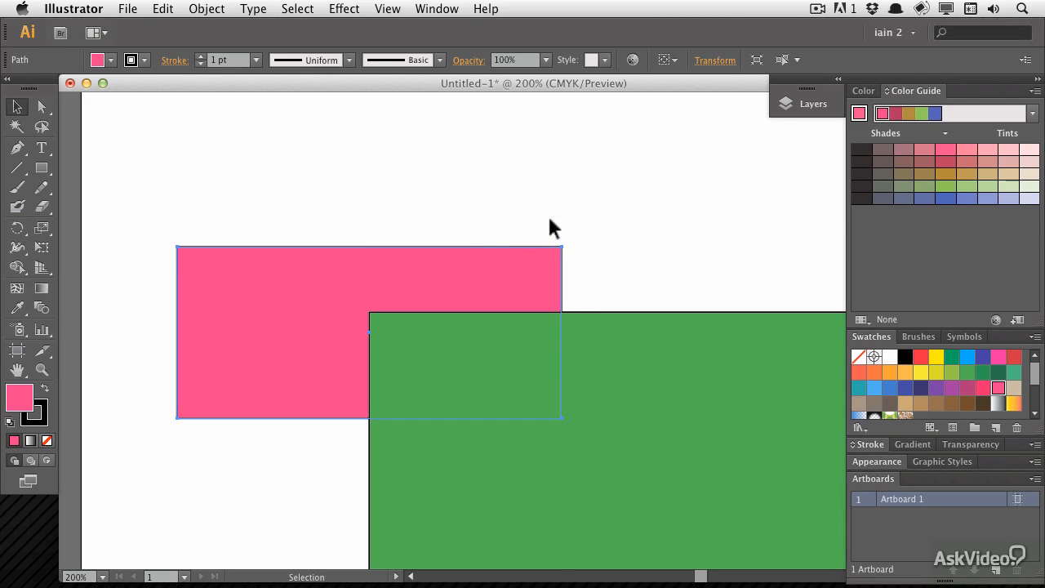
pyautogui.moveTo(302, 333); pyautogui.dragTo(306, 261)
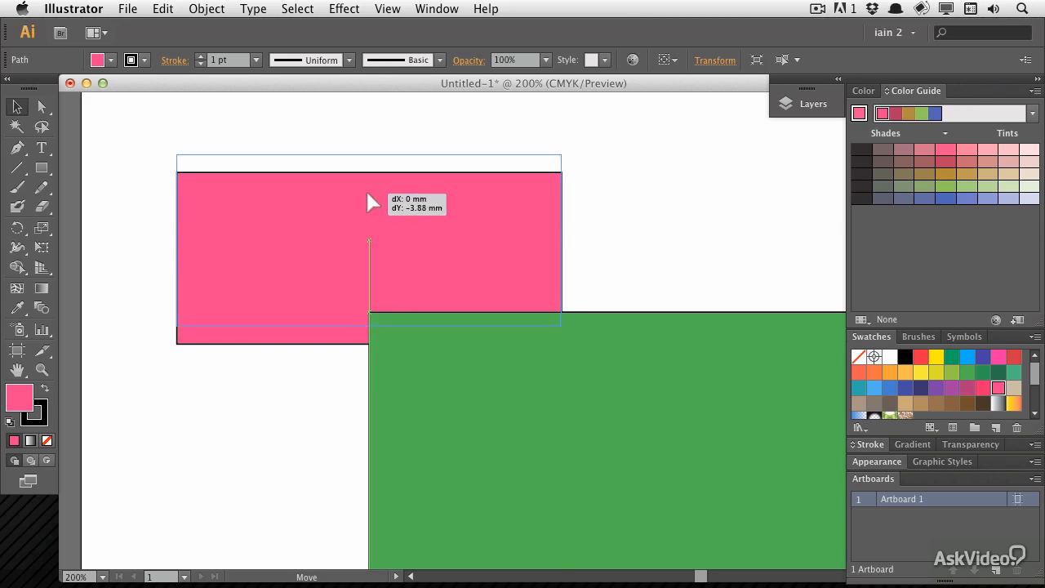
pyautogui.moveTo(368, 194); pyautogui.dragTo(395, 206)
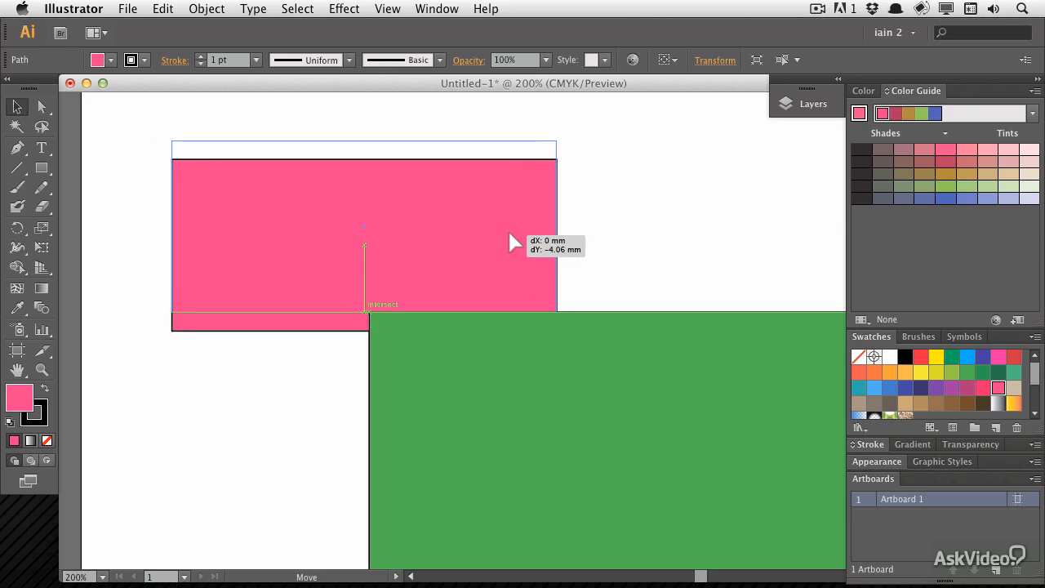
pyautogui.moveTo(509, 232); pyautogui.dragTo(515, 231)
pyautogui.click(370, 223)
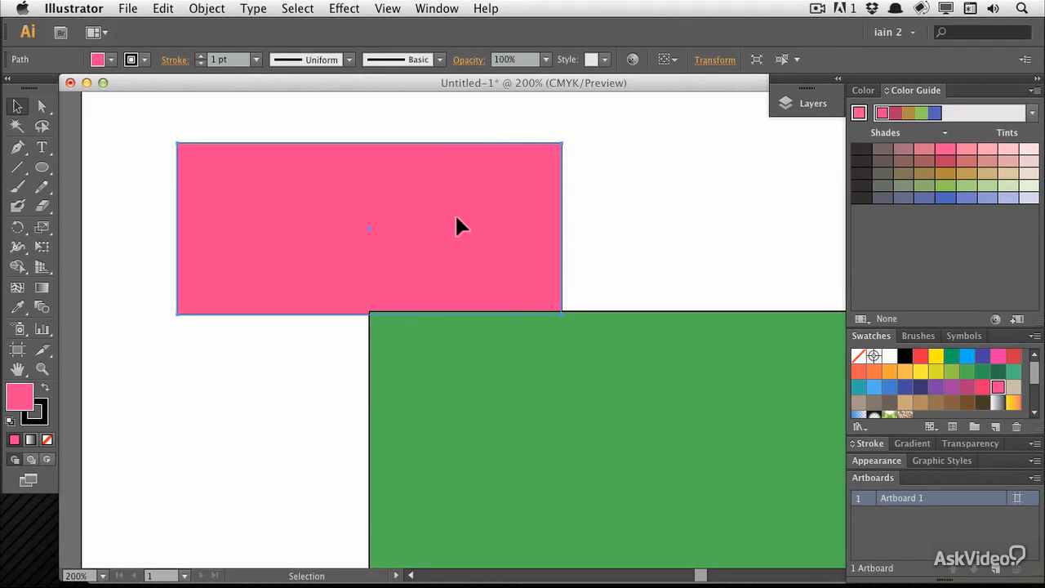
# Show the bounding box and rotate the pink rectangle by its corner handle
pyautogui.click(387, 8)
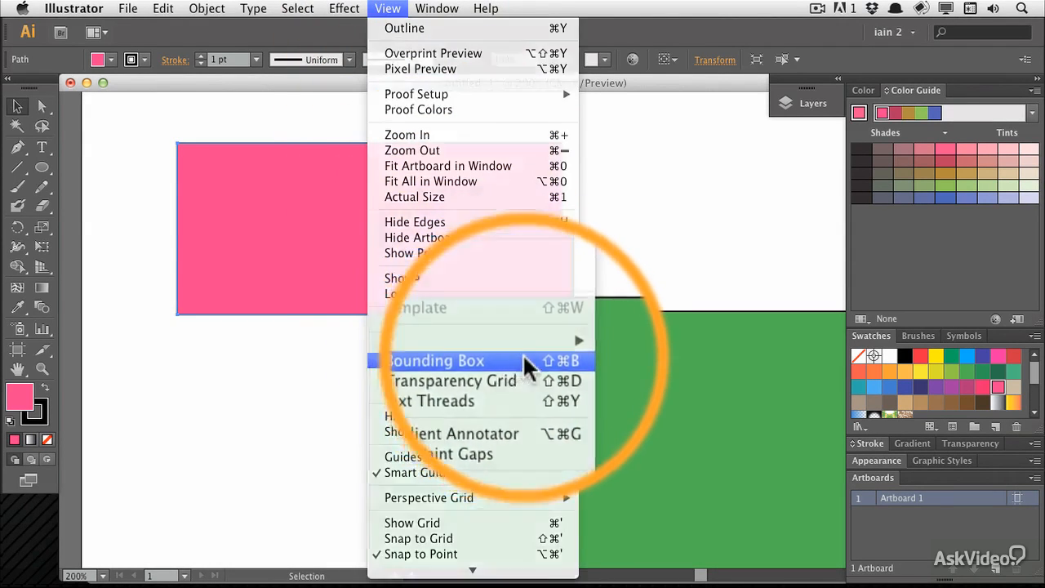
pyautogui.click(516, 360)
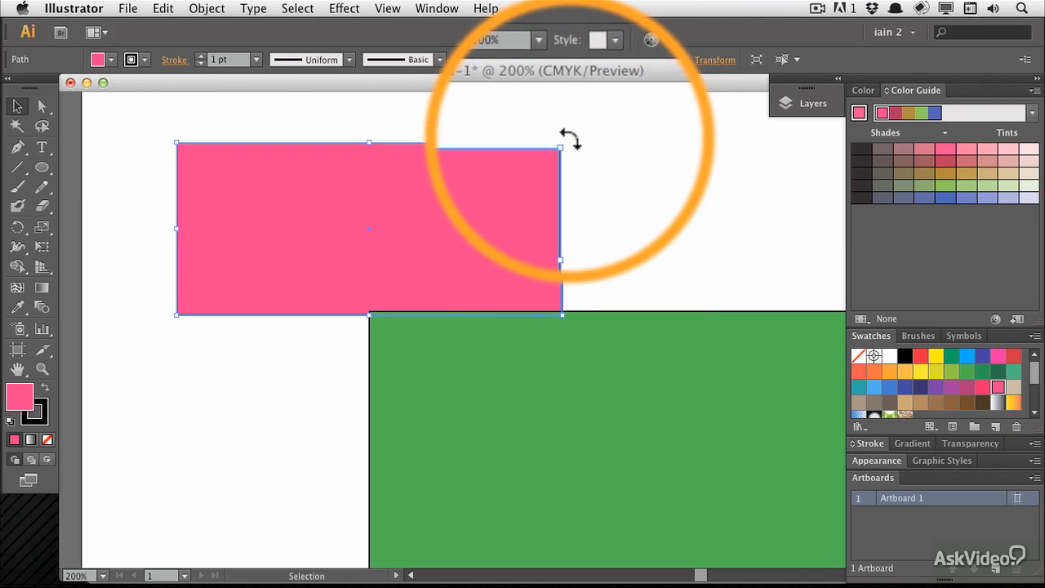
pyautogui.moveTo(569, 139); pyautogui.dragTo(239, 368)
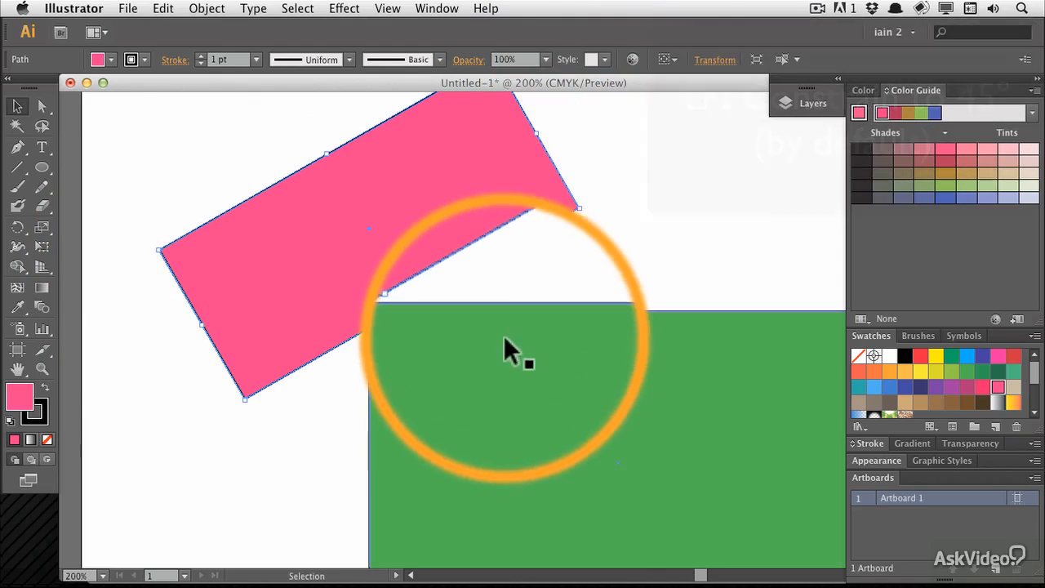
# Select the green rectangle and rotate it by its corner handle
pyautogui.click(503, 336)
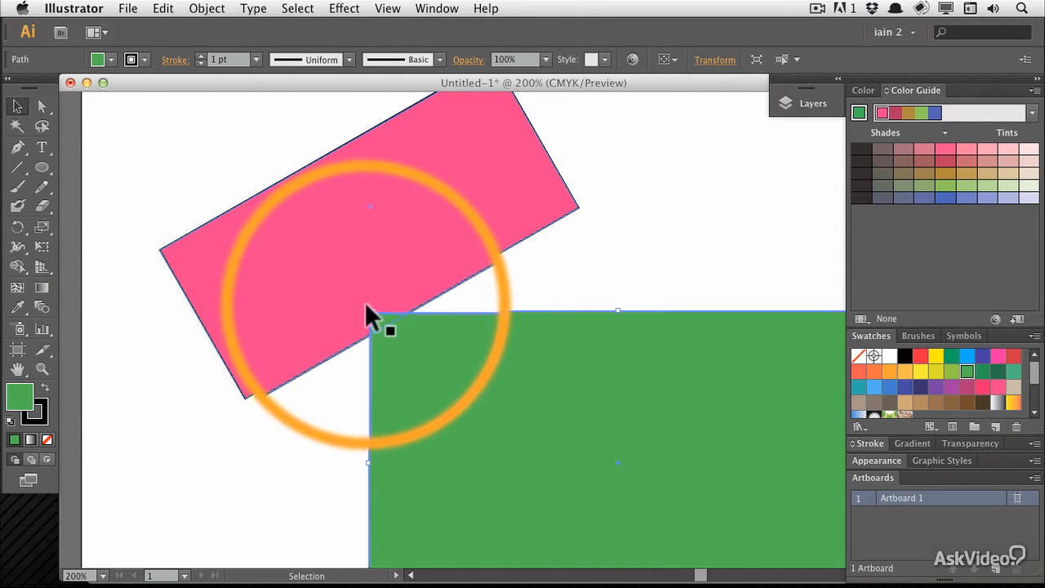
pyautogui.moveTo(373, 304); pyautogui.dragTo(343, 437)
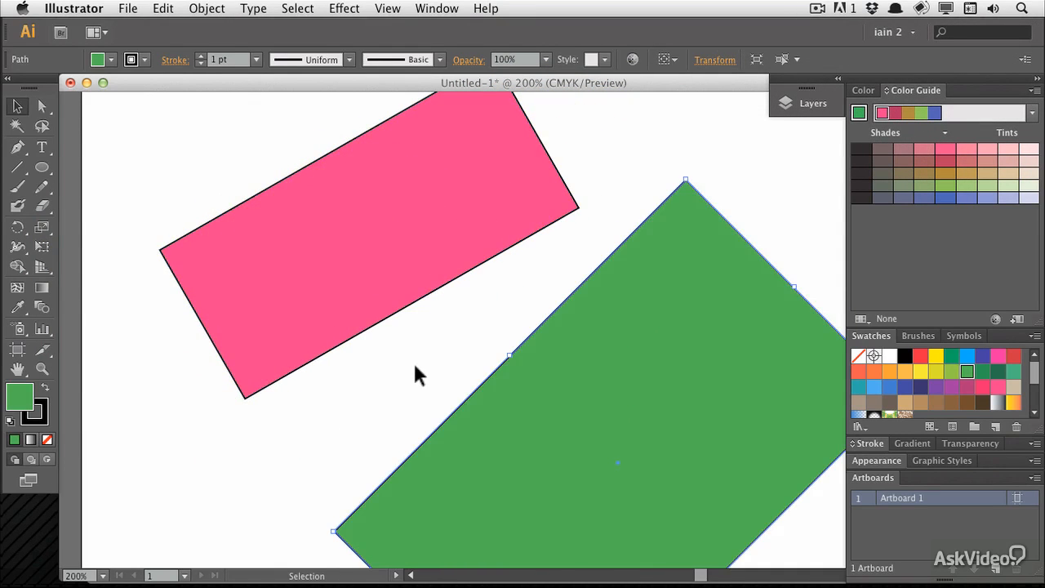
# With the Direct Selection tool, move the pink shape's lower corner anchor to reshape it
pyautogui.click(44, 106)
pyautogui.click(281, 239)
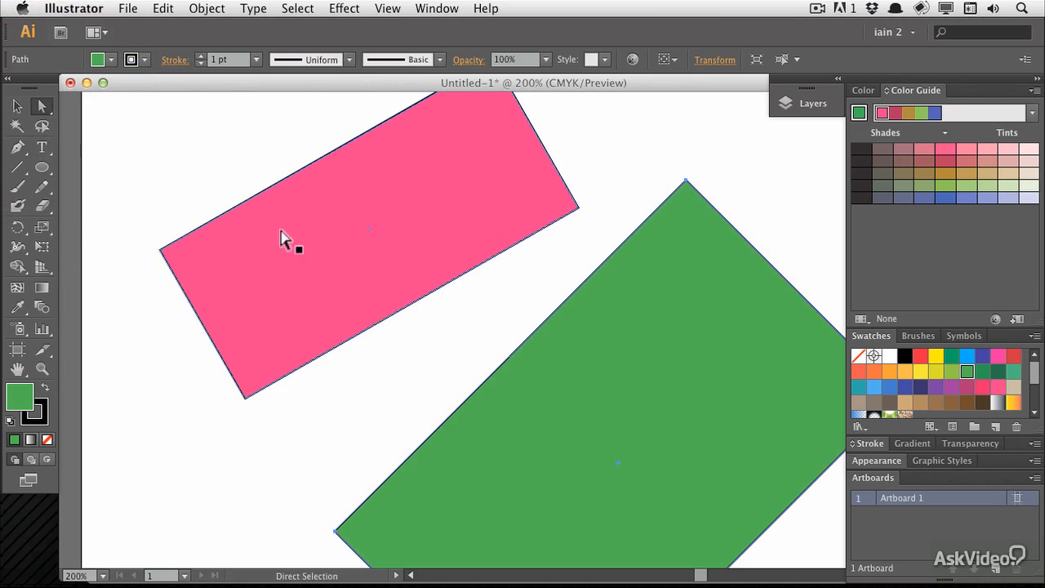
pyautogui.click(272, 444)
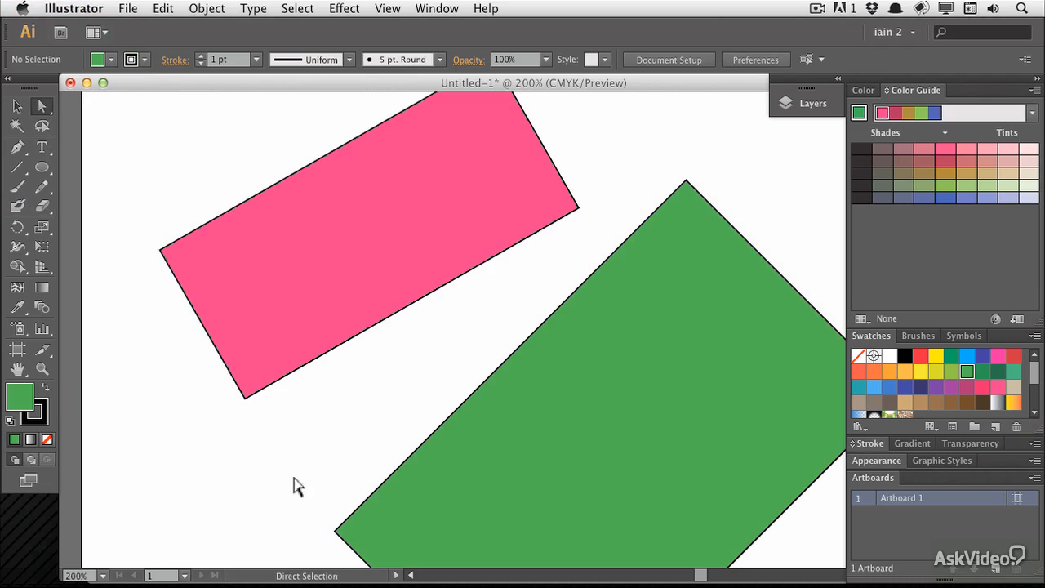
pyautogui.moveTo(225, 441); pyautogui.dragTo(333, 382)
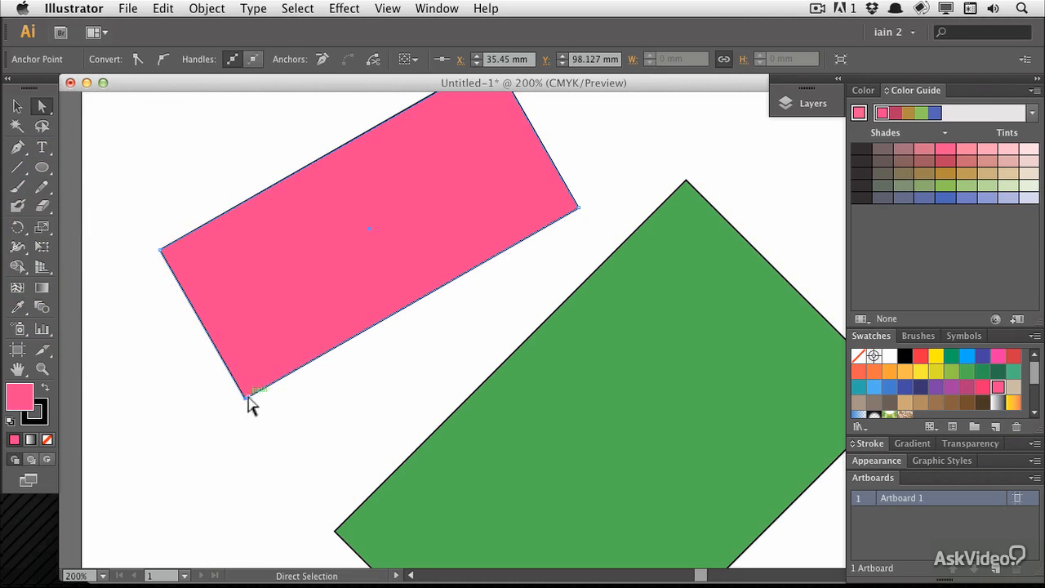
pyautogui.moveTo(343, 382); pyautogui.dragTo(348, 369)
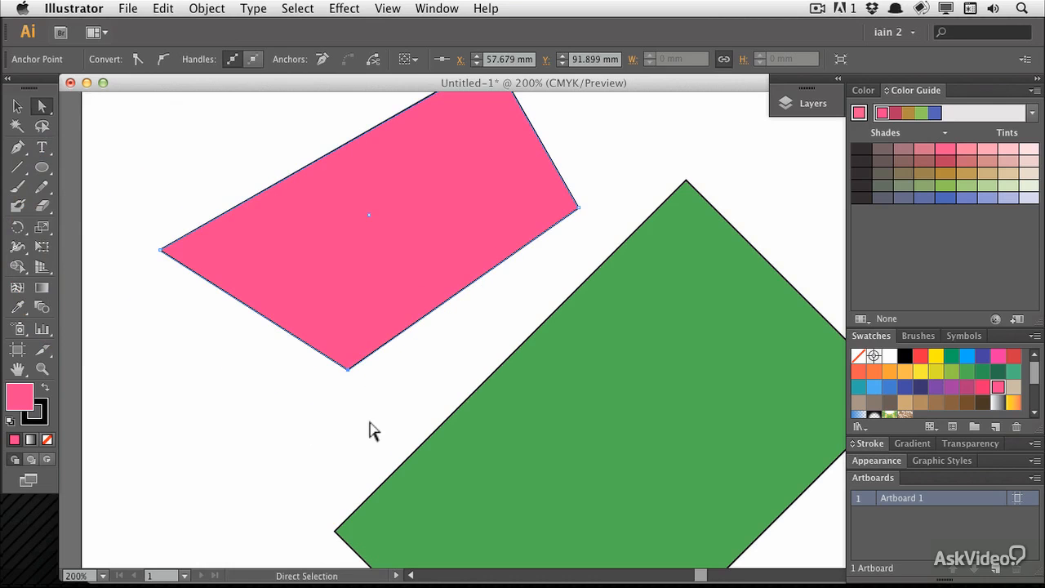
# Drag the green shape's left corner anchor outward and the red rectangle's top-left corner anchor upward
pyautogui.moveTo(365, 407); pyautogui.dragTo(426, 176)
pyautogui.click(392, 304)
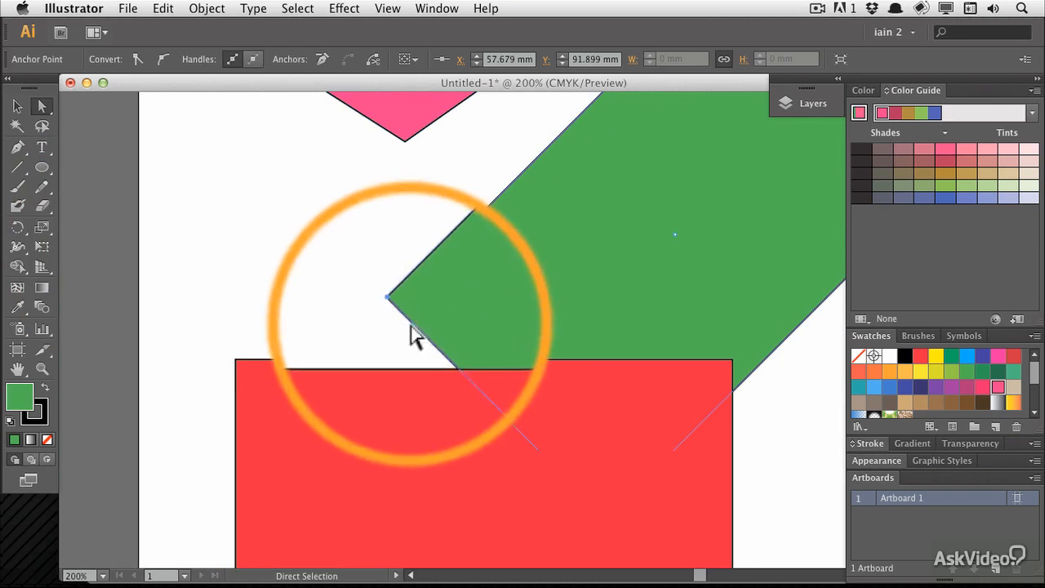
pyautogui.moveTo(391, 304); pyautogui.dragTo(318, 258)
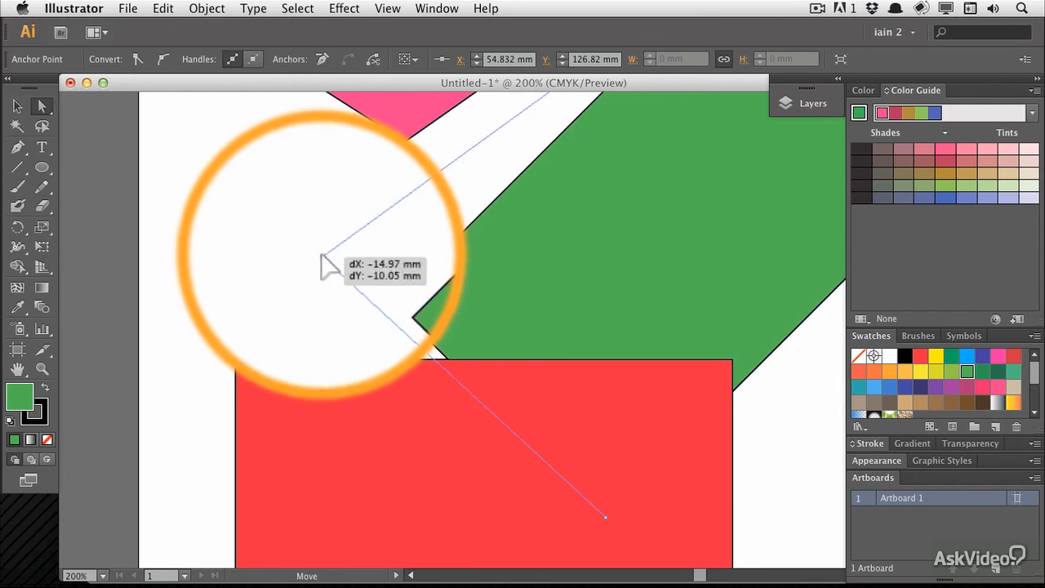
pyautogui.click(235, 360)
pyautogui.moveTo(236, 360); pyautogui.dragTo(243, 298)
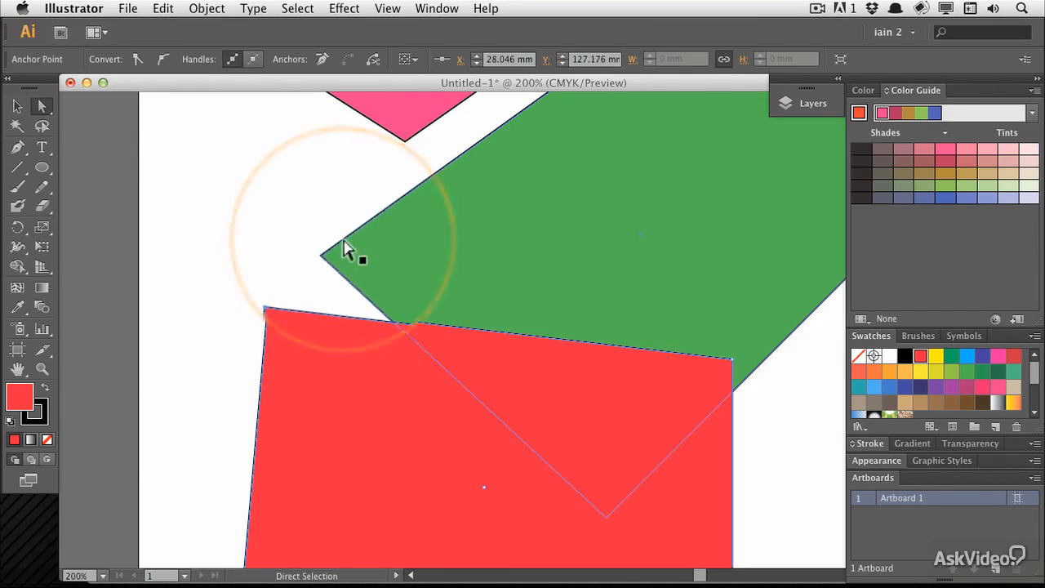
# Lasso-select the green shape's left corner anchor and the red shape's top-left anchor, then move both together up and left
pyautogui.click(42, 126)
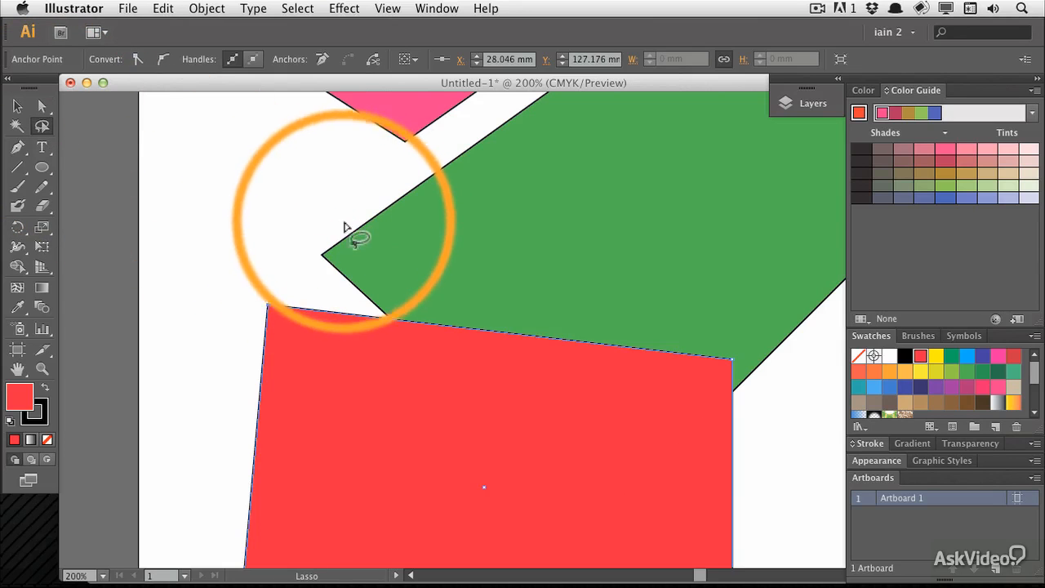
pyautogui.moveTo(345, 226)
pyautogui.mouseDown()
pyautogui.moveTo(340, 378)
pyautogui.moveTo(430, 174)
pyautogui.mouseUp()
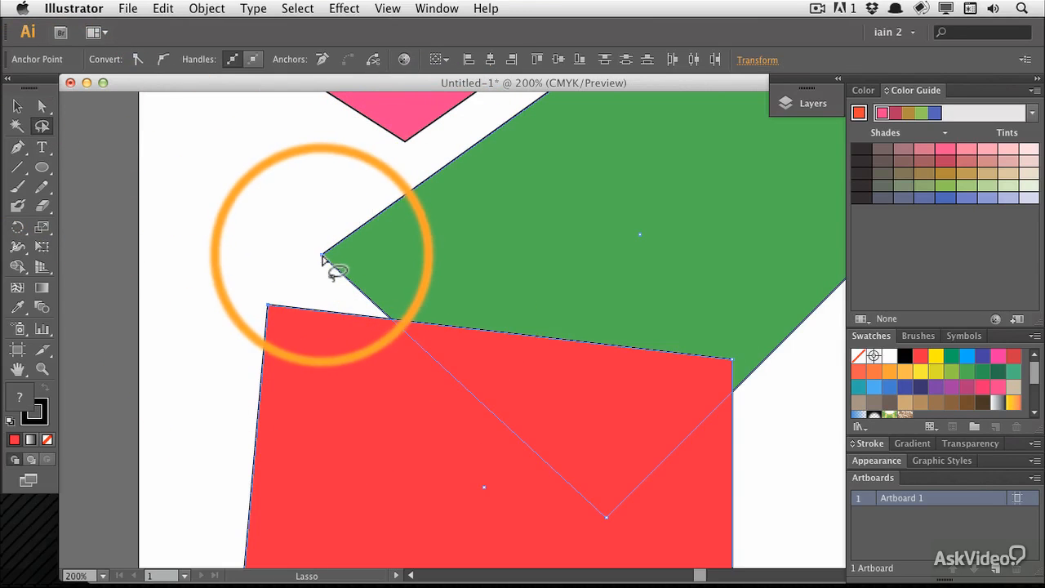
pyautogui.moveTo(325, 253)
pyautogui.mouseDown()
pyautogui.moveTo(249, 270)
pyautogui.moveTo(324, 247)
pyautogui.moveTo(310, 368)
pyautogui.moveTo(343, 215)
pyautogui.moveTo(349, 241)
pyautogui.mouseUp()
pyautogui.click(41, 106)
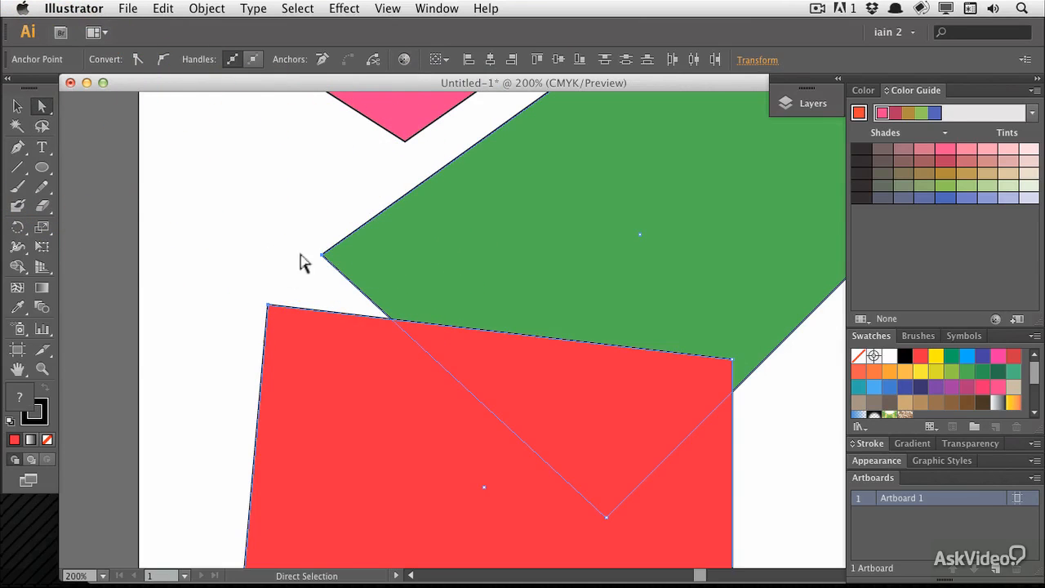
pyautogui.moveTo(268, 305); pyautogui.dragTo(217, 239)
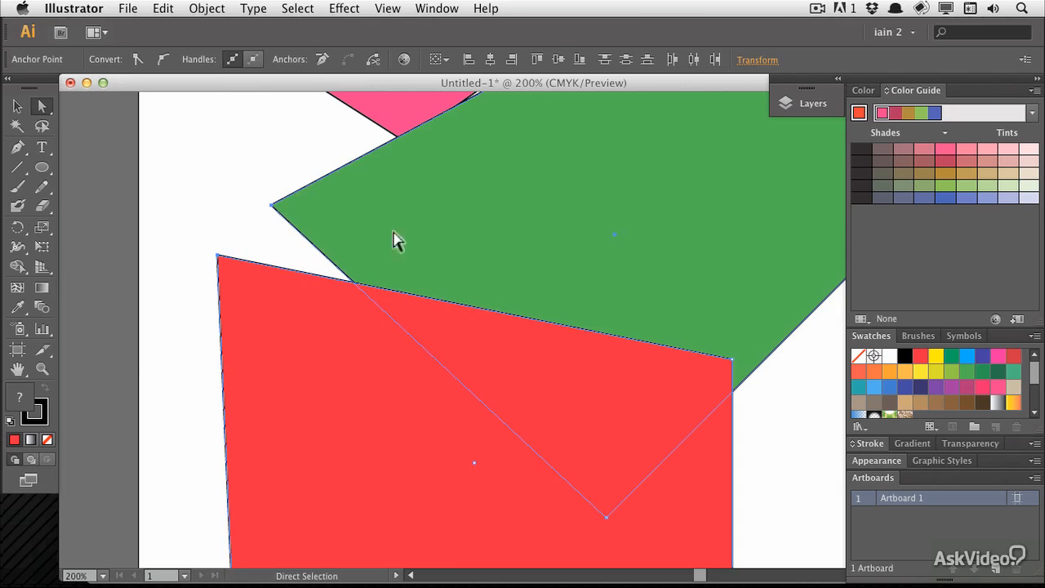
# Deselect, then drag duplicates of the red shape to stack extra red layers above and below it
pyautogui.click(258, 241)
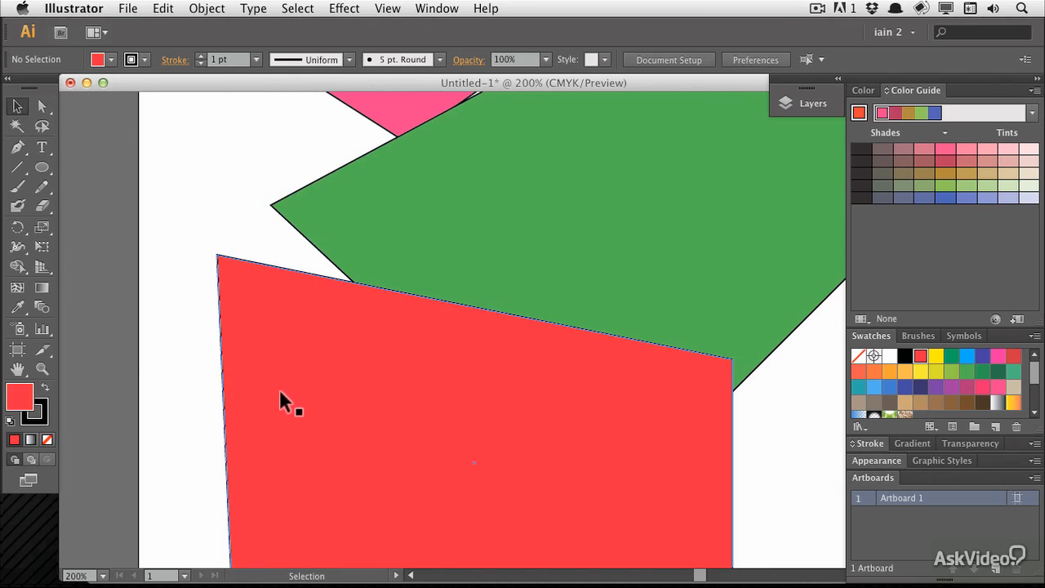
pyautogui.moveTo(280, 392); pyautogui.dragTo(310, 363)
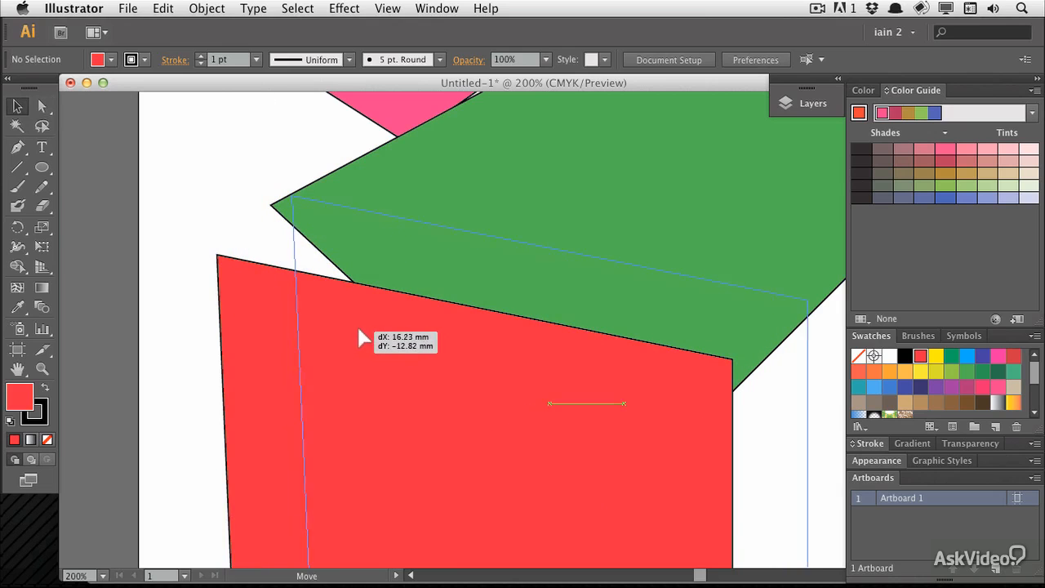
pyautogui.moveTo(359, 330); pyautogui.dragTo(375, 307)
pyautogui.moveTo(382, 287); pyautogui.dragTo(303, 250)
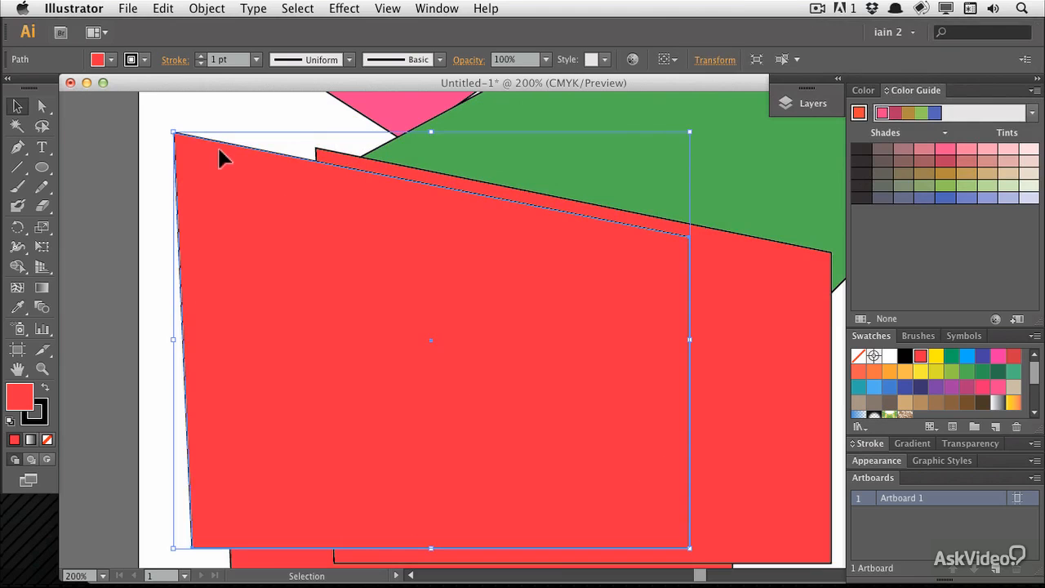
pyautogui.moveTo(218, 152); pyautogui.dragTo(222, 355)
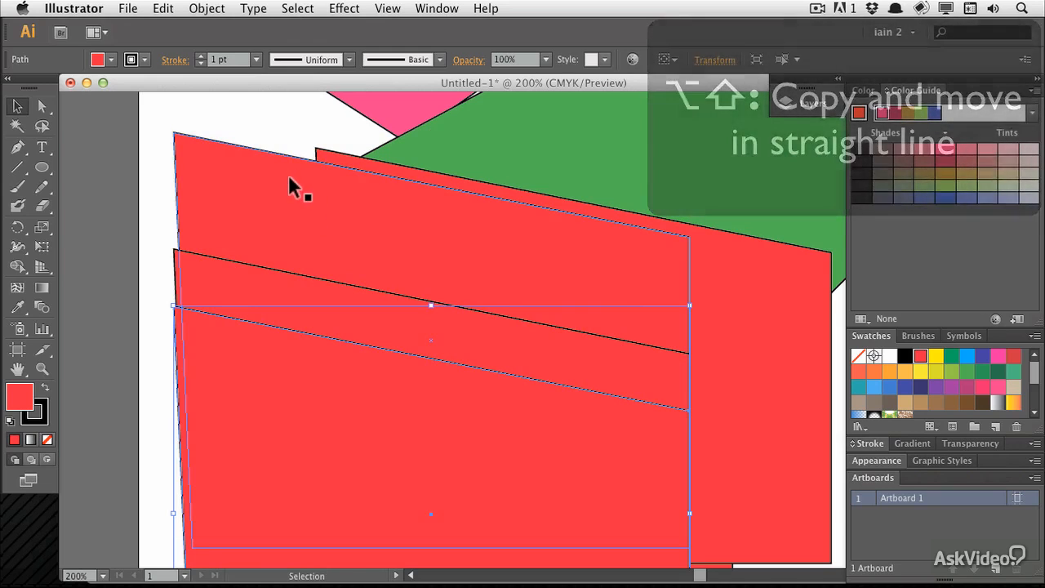
# With the Ellipse tool, draw four overlapping circles near the top edge of the red shapes
pyautogui.click(42, 169)
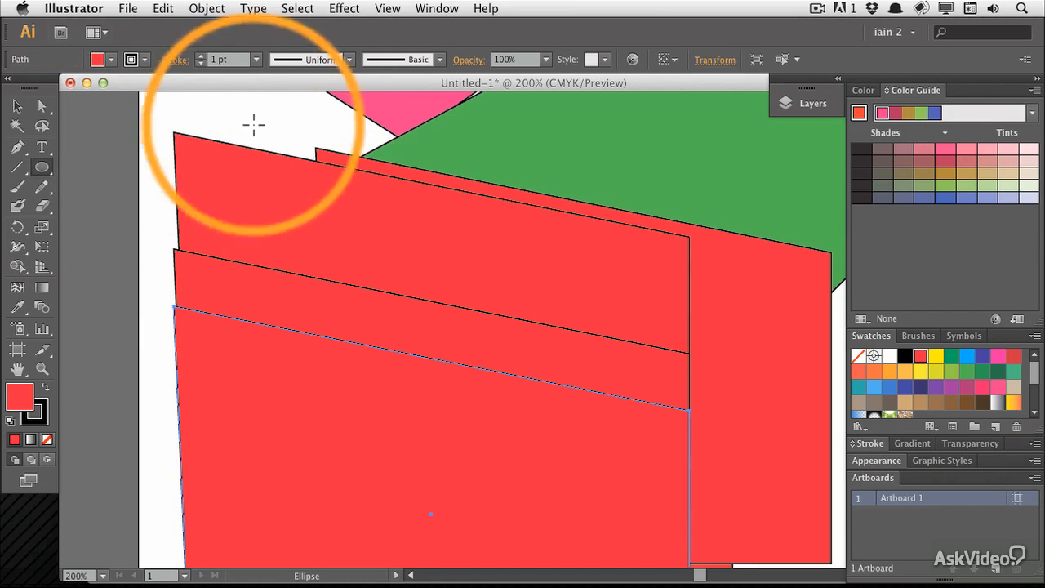
pyautogui.moveTo(528, 132); pyautogui.dragTo(640, 254)
pyautogui.moveTo(640, 159); pyautogui.dragTo(732, 250)
pyautogui.moveTo(553, 159); pyautogui.dragTo(663, 244)
pyautogui.moveTo(597, 117)
pyautogui.mouseDown()
pyautogui.moveTo(658, 168)
pyautogui.moveTo(682, 219)
pyautogui.mouseUp()
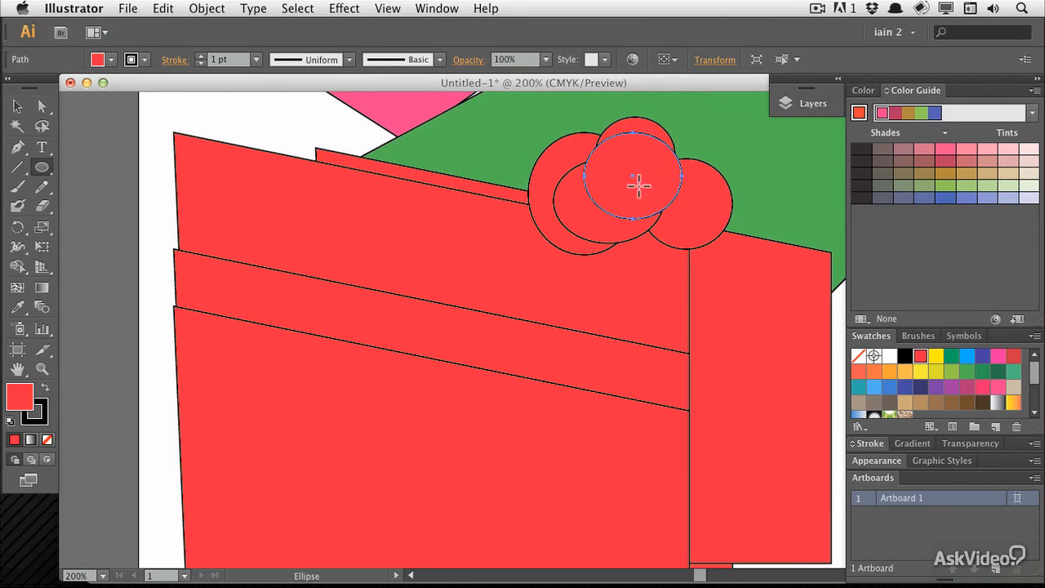
# Temporarily switch to selection and move the circles into a row along the red shapes' top edge
pyautogui.press('super')
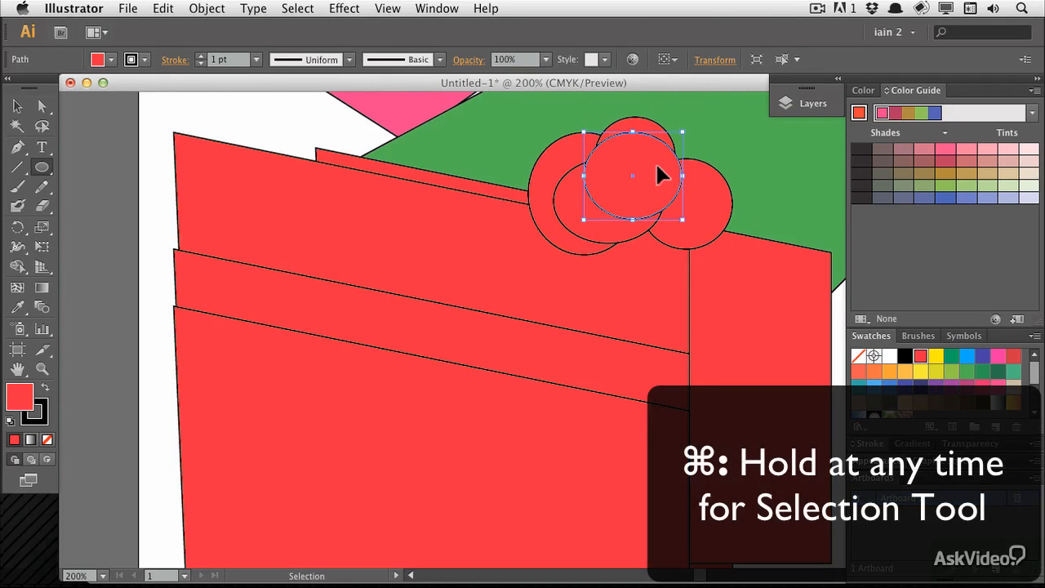
pyautogui.moveTo(639, 185); pyautogui.dragTo(415, 161)
pyautogui.moveTo(441, 219); pyautogui.dragTo(269, 204)
pyautogui.moveTo(413, 155); pyautogui.dragTo(298, 144)
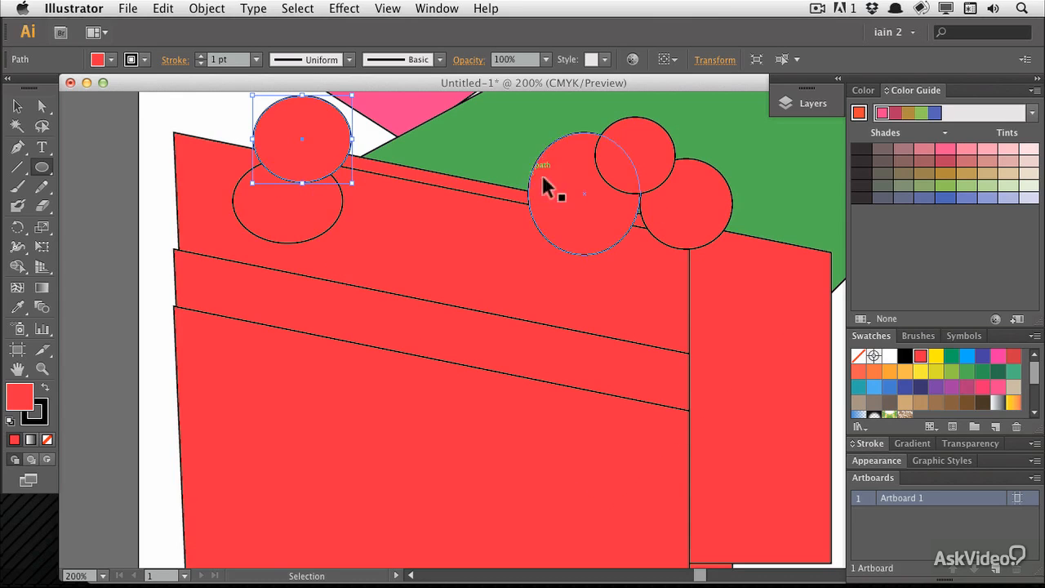
pyautogui.moveTo(544, 182); pyautogui.dragTo(390, 182)
pyautogui.moveTo(641, 160)
pyautogui.mouseDown()
pyautogui.moveTo(441, 196)
pyautogui.moveTo(463, 218)
pyautogui.mouseUp()
pyautogui.moveTo(674, 213)
pyautogui.mouseDown()
pyautogui.moveTo(490, 233)
pyautogui.moveTo(503, 232)
pyautogui.mouseUp()
# Draw three more circles continuing the row along the top edge of the red shapes
pyautogui.moveTo(481, 133); pyautogui.dragTo(573, 206)
pyautogui.moveTo(536, 159)
pyautogui.mouseDown()
pyautogui.moveTo(623, 228)
pyautogui.moveTo(656, 240)
pyautogui.mouseUp()
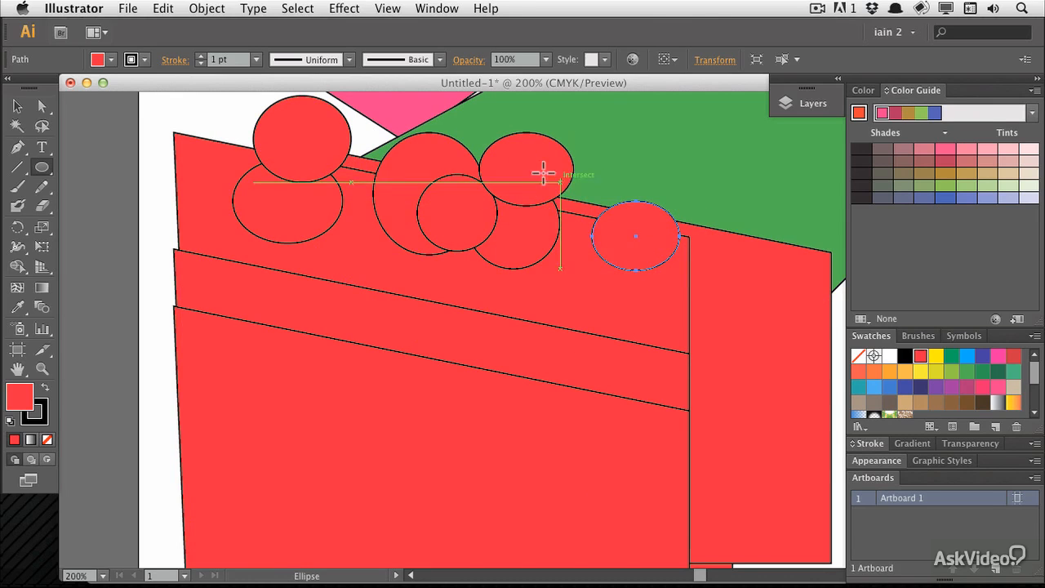
pyautogui.moveTo(543, 172); pyautogui.dragTo(614, 239)
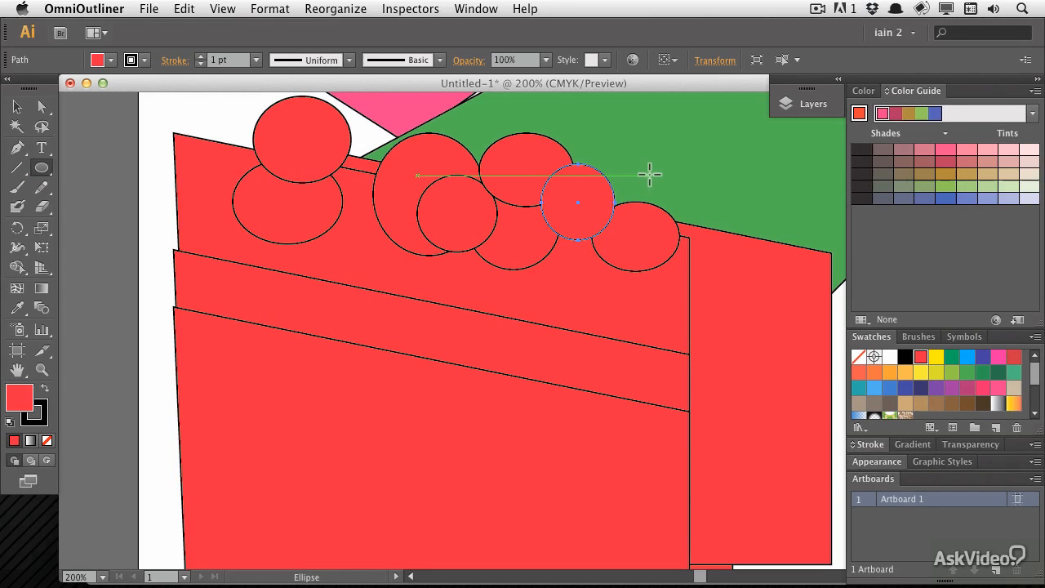
# Zoom out and undo the recent circle, duplicate and anchor edits step by step
pyautogui.press('super+minus')
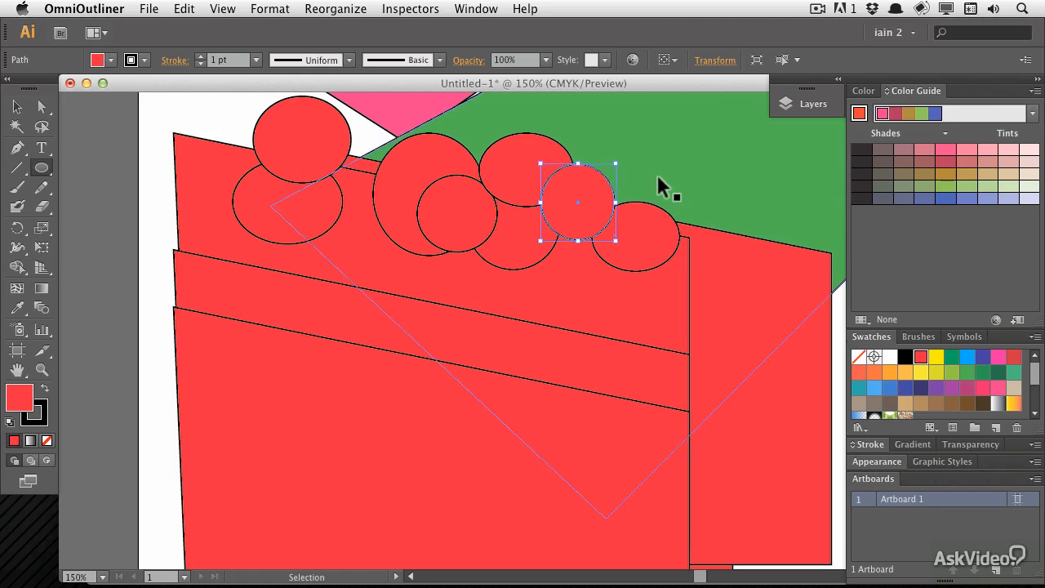
pyautogui.press('super+minus')
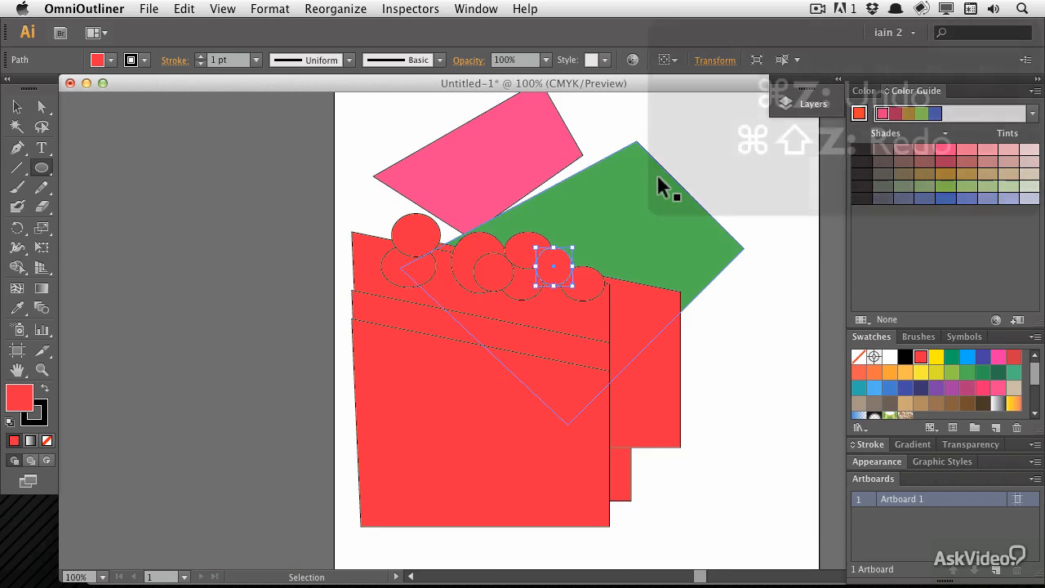
pyautogui.press('super+z')
pyautogui.press('super+z')
pyautogui.press('super+z')
pyautogui.press('super+z')
pyautogui.press('super+z')
pyautogui.press('super+z')
pyautogui.press('super+z')
pyautogui.press('super+z')
pyautogui.press('super+z')
pyautogui.press('super+z')
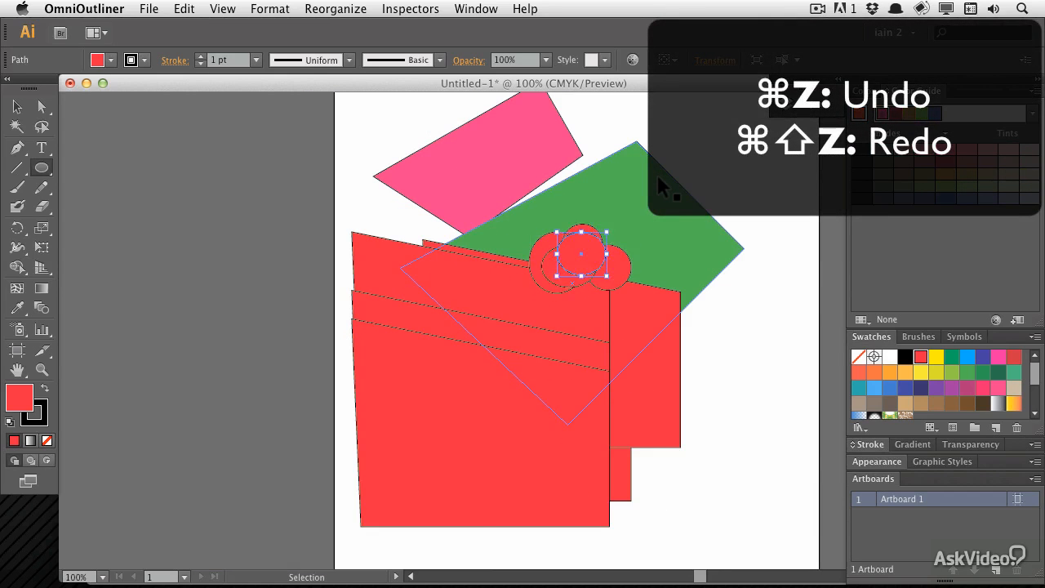
pyautogui.press('super+z')
pyautogui.press('super+z')
pyautogui.press('super+z')
pyautogui.press('super+z')
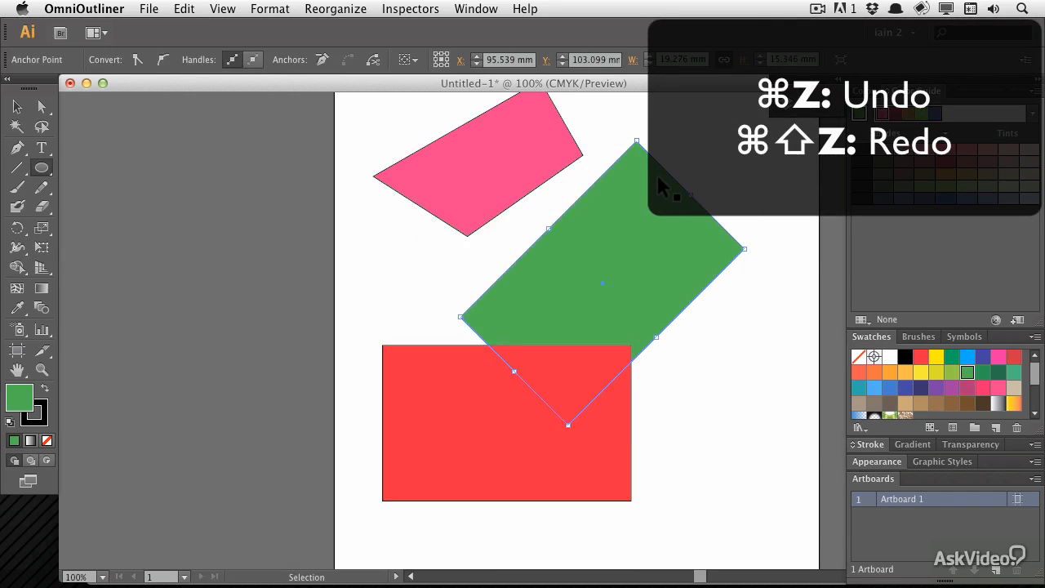
# Step through further edit history with the Redo command
pyautogui.press('super+shift+z')
pyautogui.press('super+shift+z')
pyautogui.press('super+shift+z')
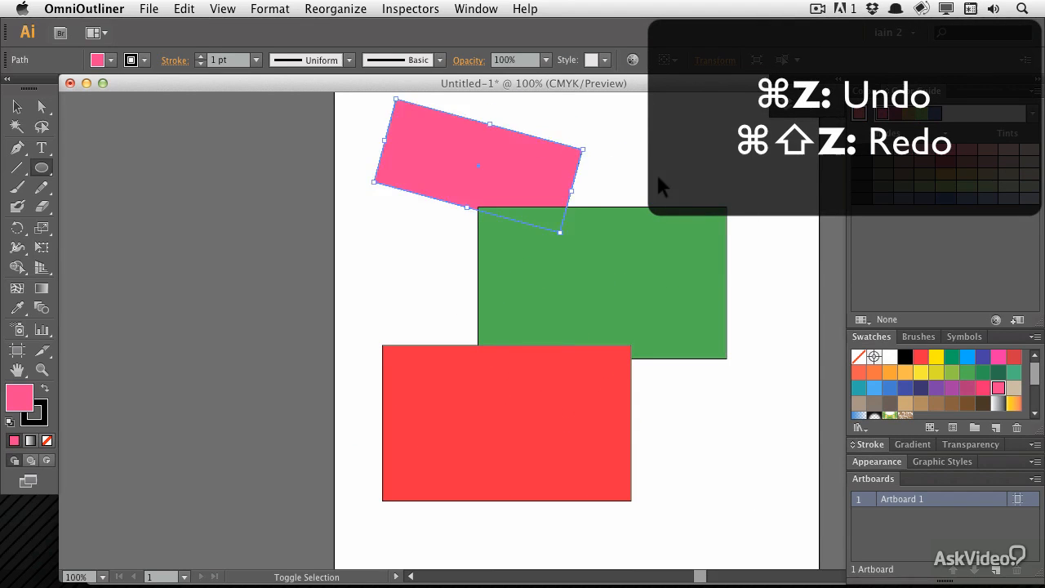